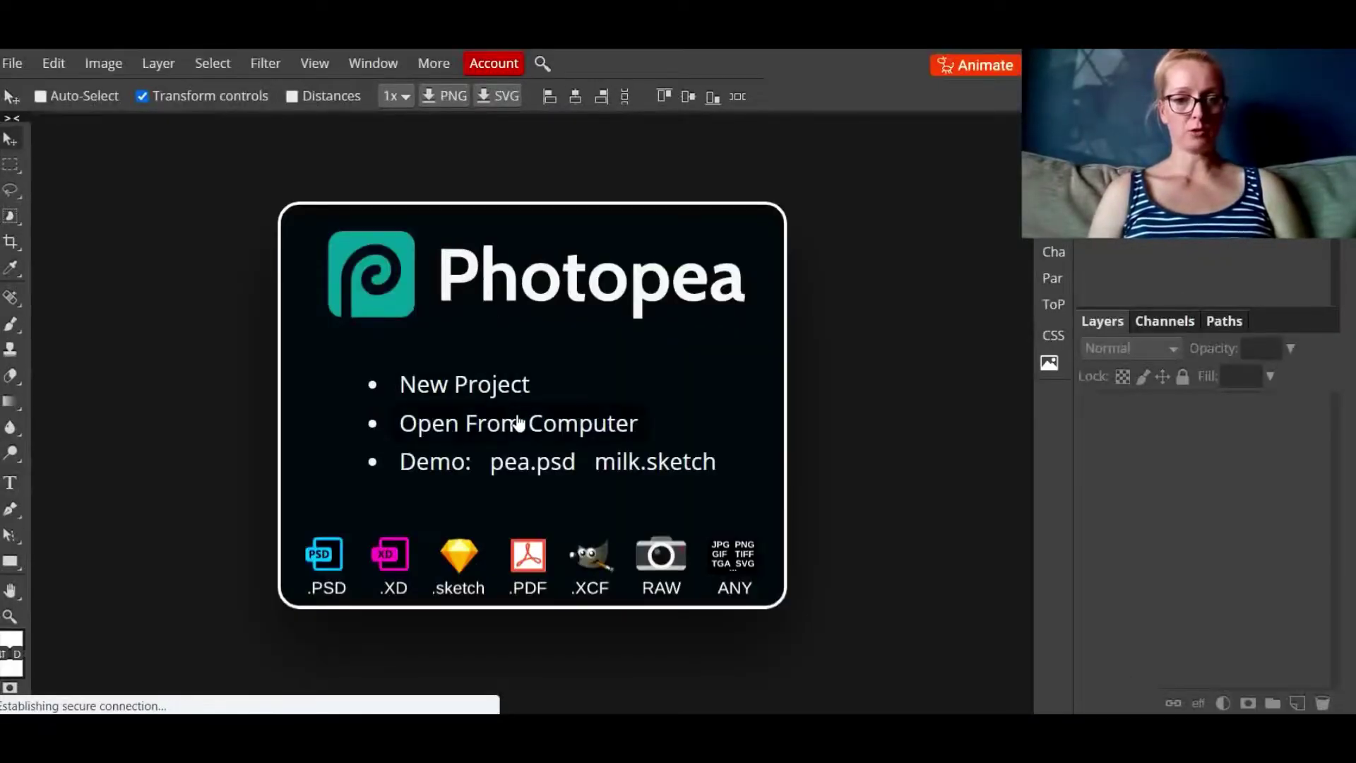
- Open white-1513923_1920 from the Collage Creative Photography folder on the computer
{"action": "left_click", "coordinate": [519, 424]}
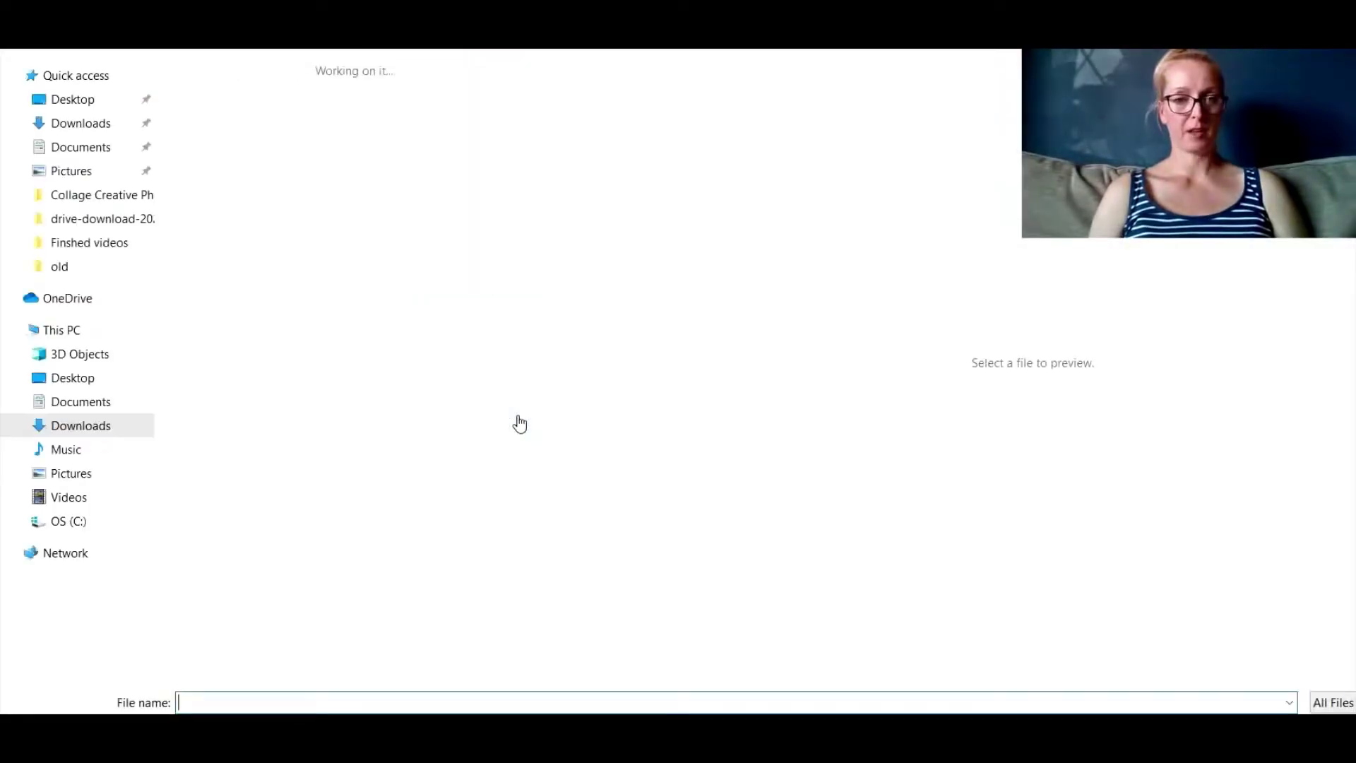
{"action": "left_click", "coordinate": [95, 198]}
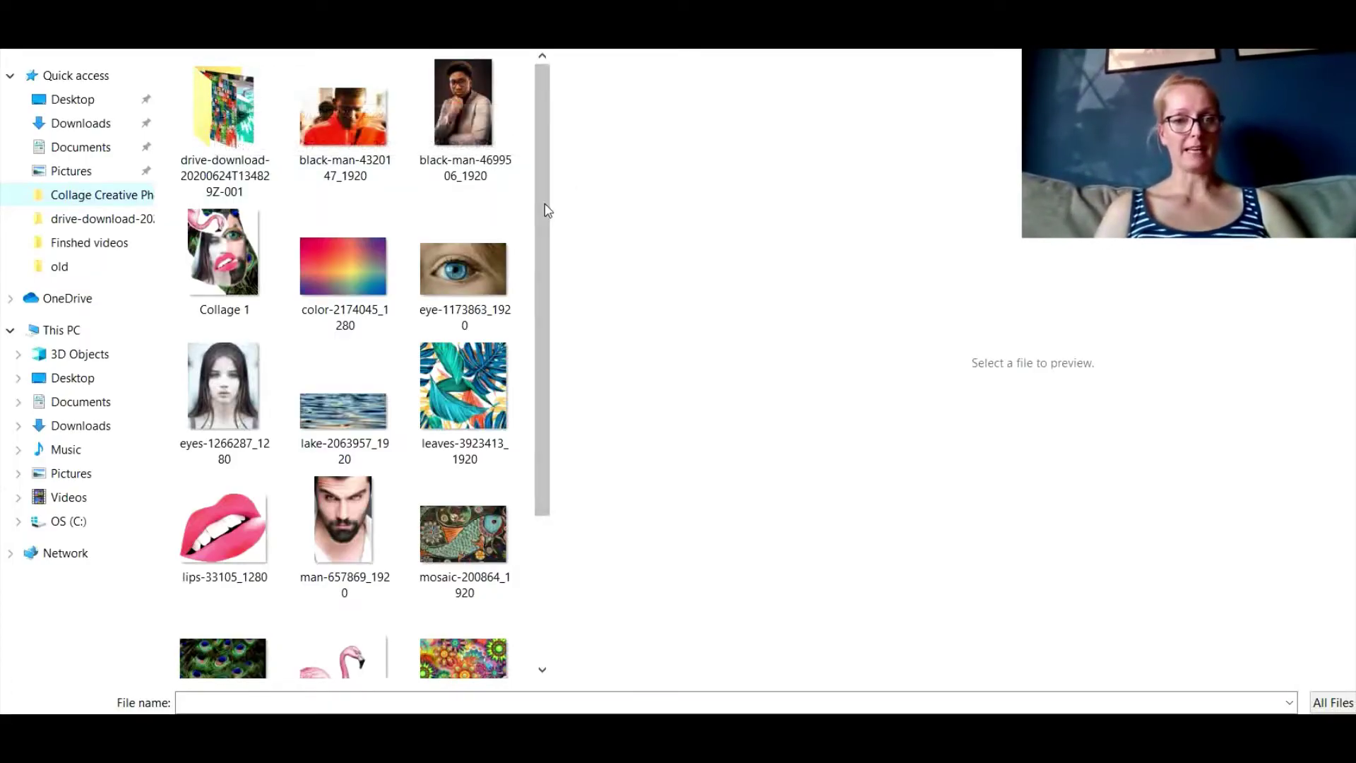
{"action": "left_click_drag", "start_coordinate": [541, 213], "coordinate": [560, 367]}
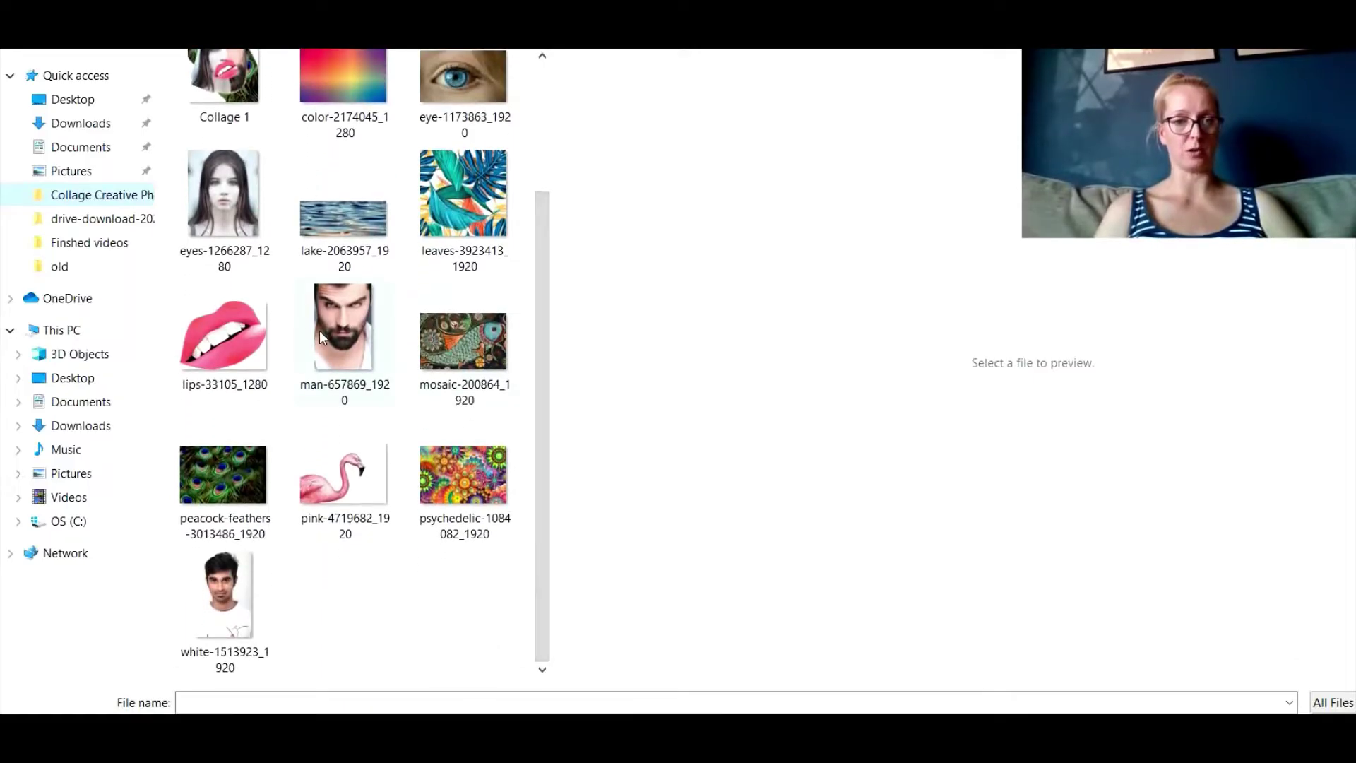
{"action": "double_click", "coordinate": [205, 600]}
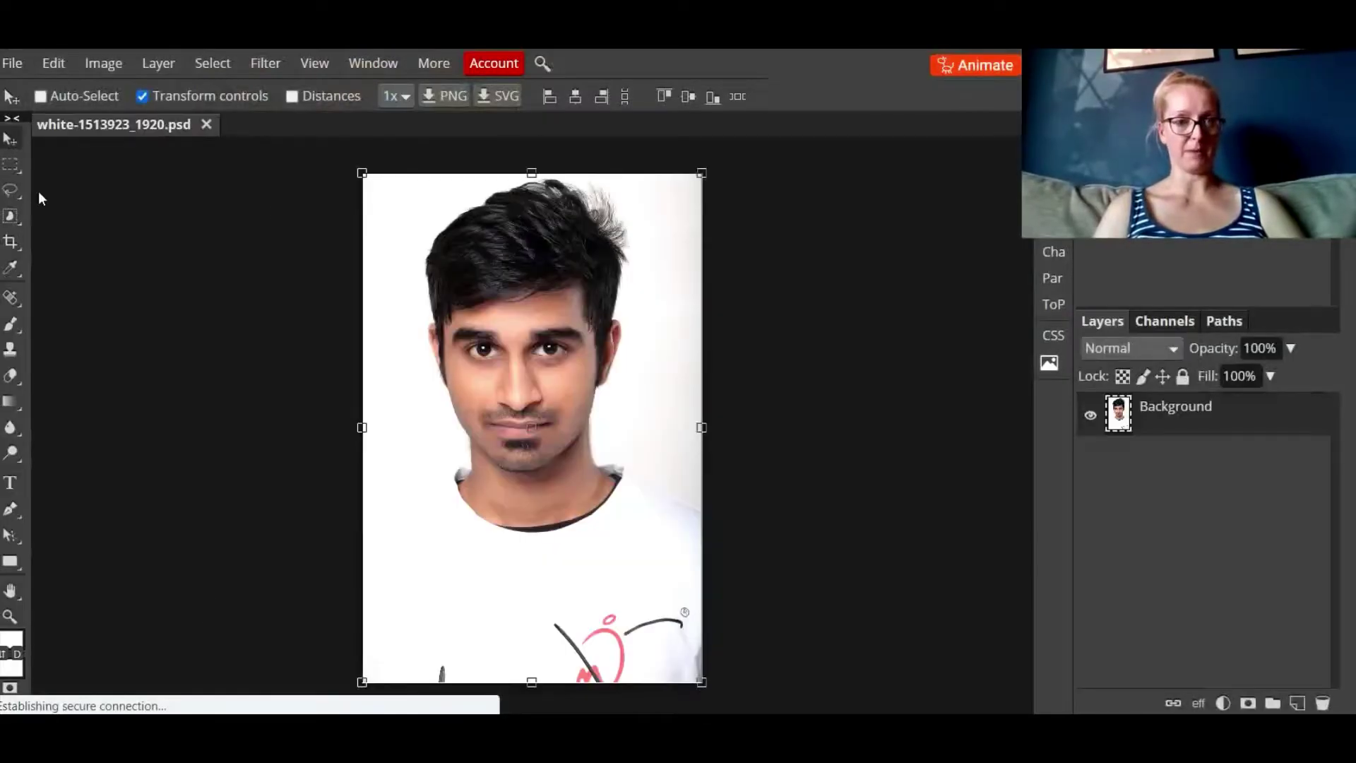
- Start File > Open & Place and browse into the downloaded photos folder
{"action": "left_click", "coordinate": [12, 62]}
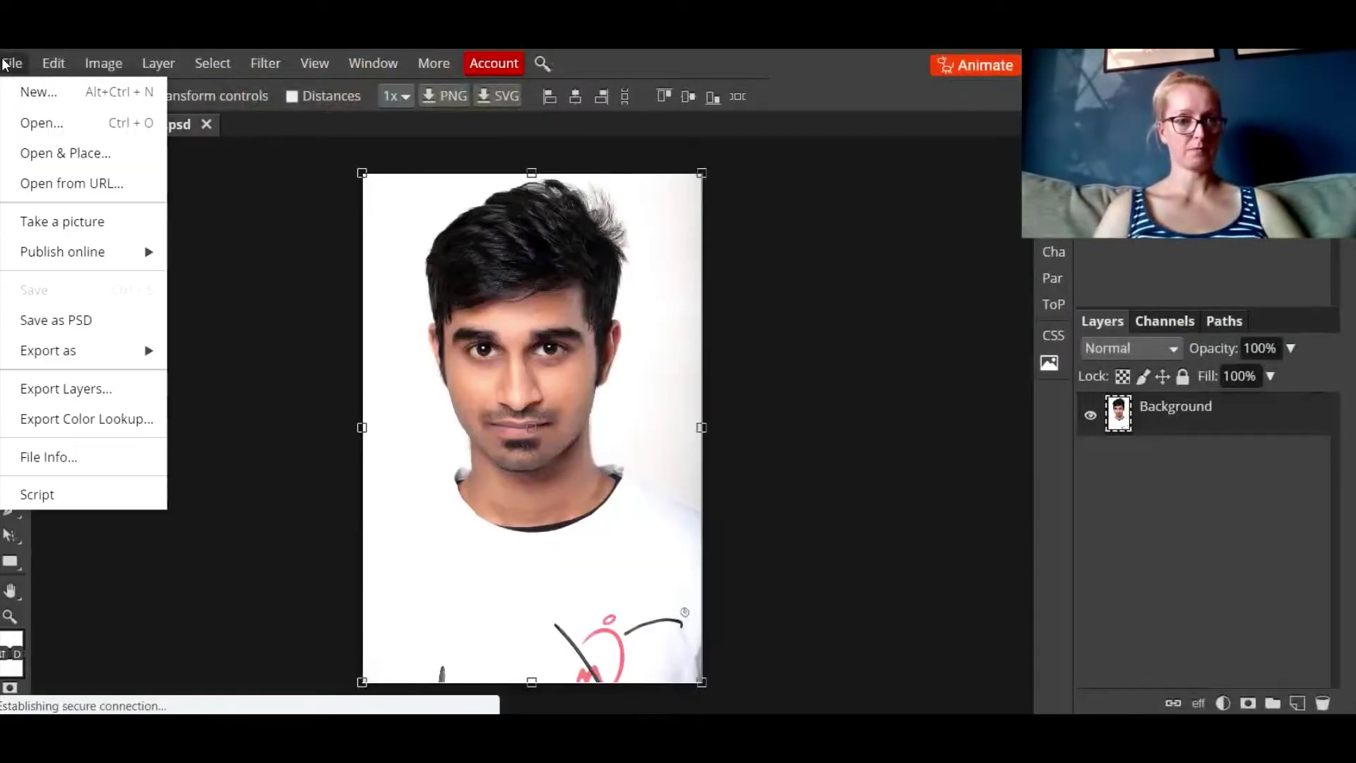
{"action": "left_click", "coordinate": [89, 155]}
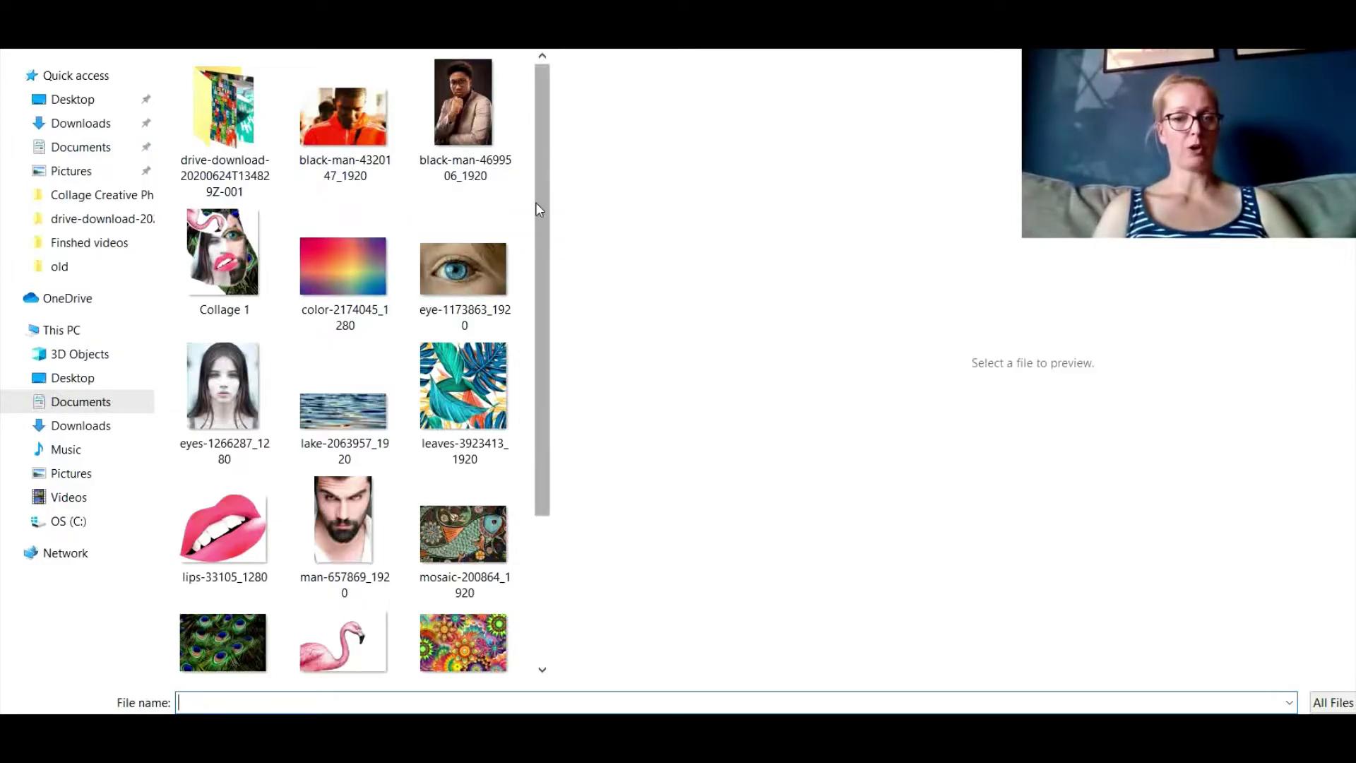
{"action": "scroll", "coordinate": [584, 330], "scroll_direction": "down", "scroll_amount": 3}
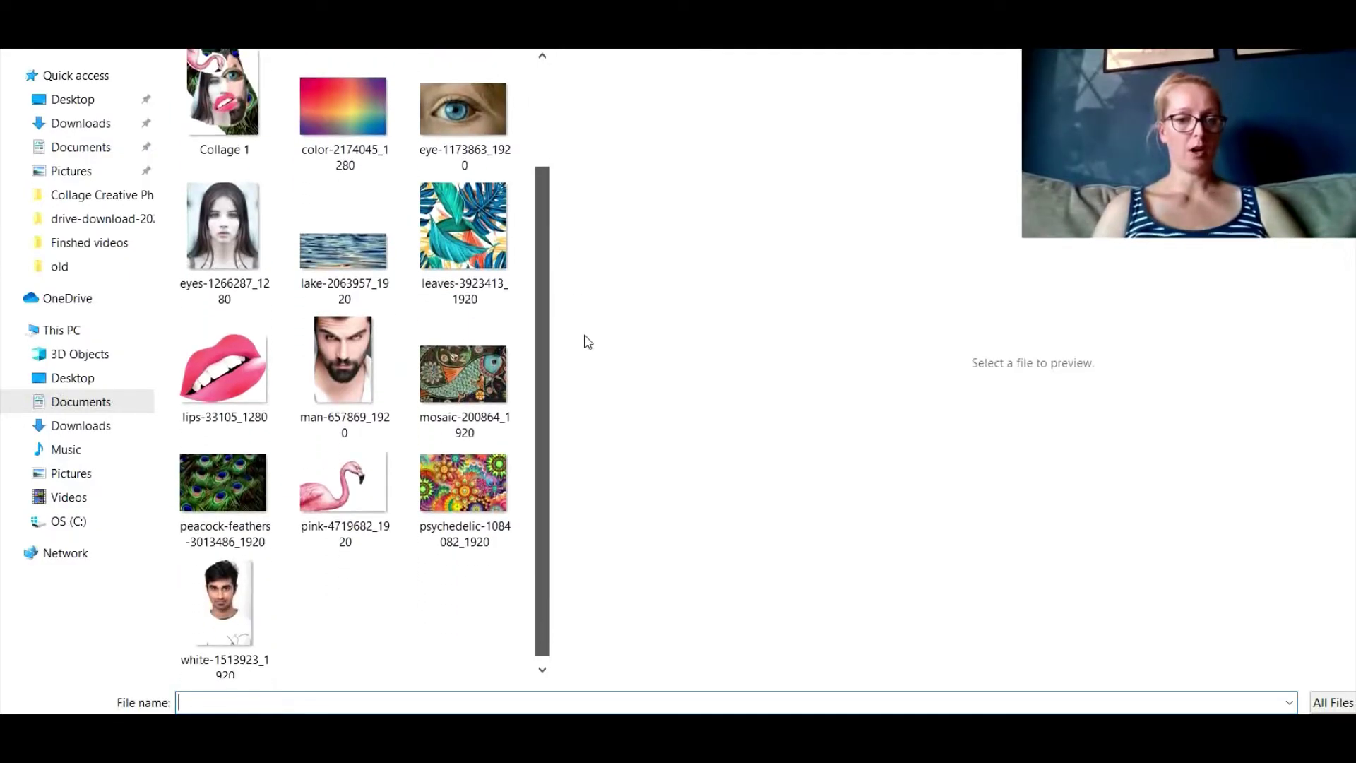
{"action": "scroll", "coordinate": [584, 342], "scroll_direction": "up", "scroll_amount": 3}
{"action": "double_click", "coordinate": [212, 127]}
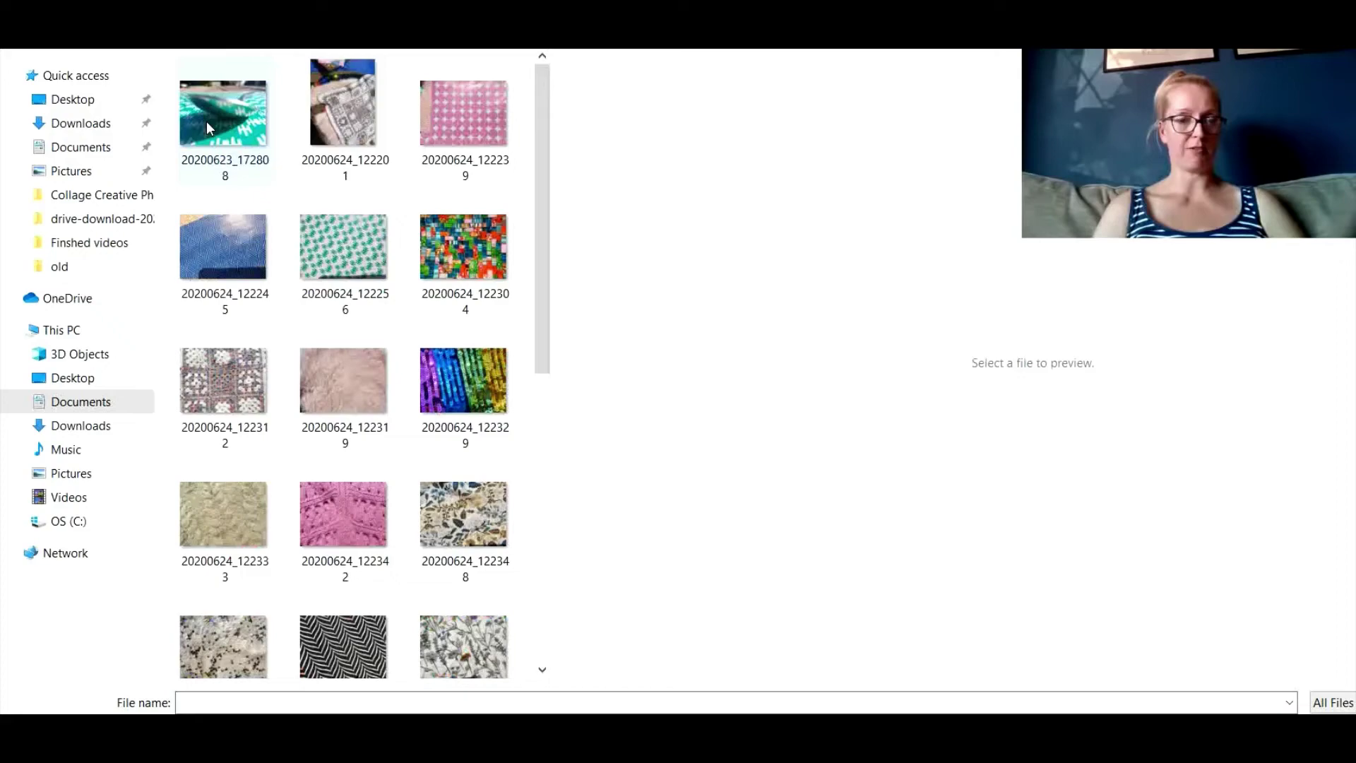
{"action": "left_click_drag", "start_coordinate": [544, 131], "coordinate": [591, 451]}
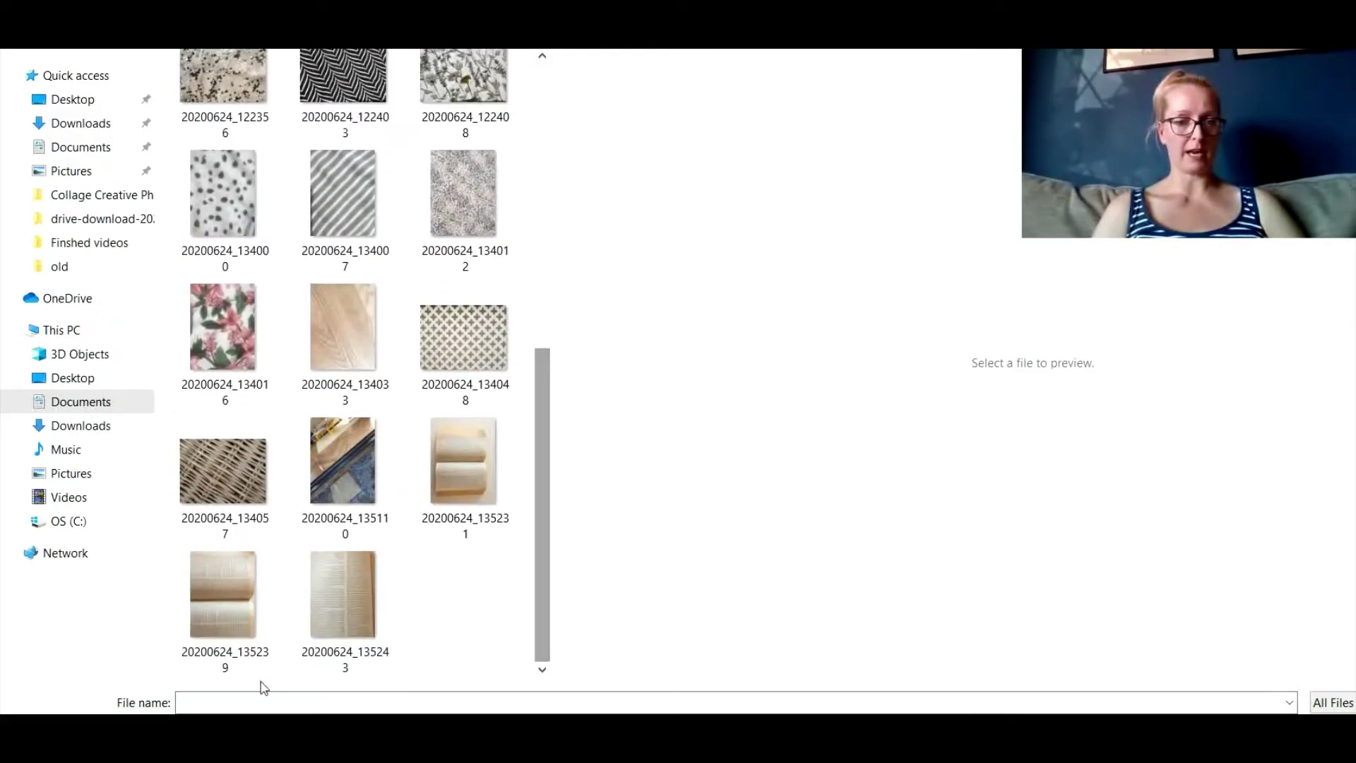
- Select photos 20200624_135231, _122304, _122256 and _122403 and place all four
{"action": "left_click", "coordinate": [460, 484]}
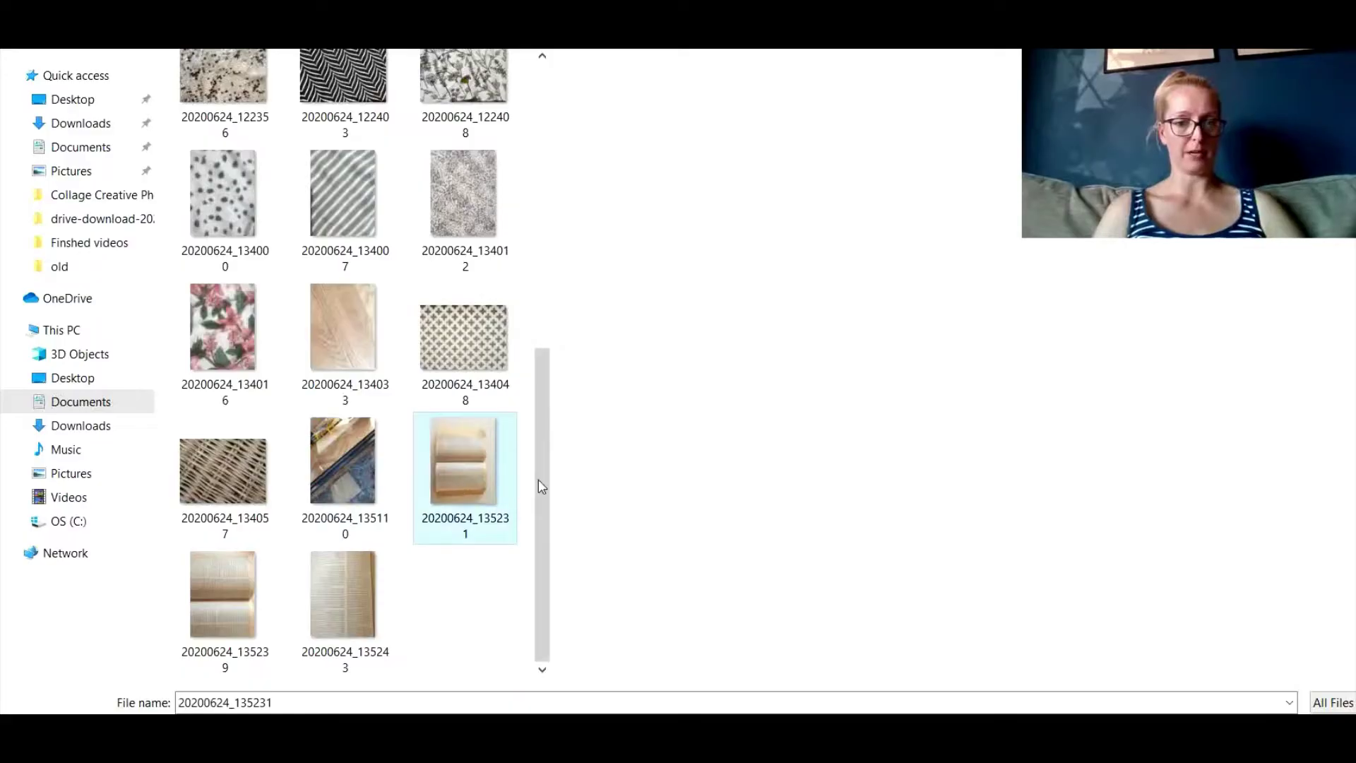
{"action": "left_click_drag", "start_coordinate": [537, 534], "coordinate": [553, 479]}
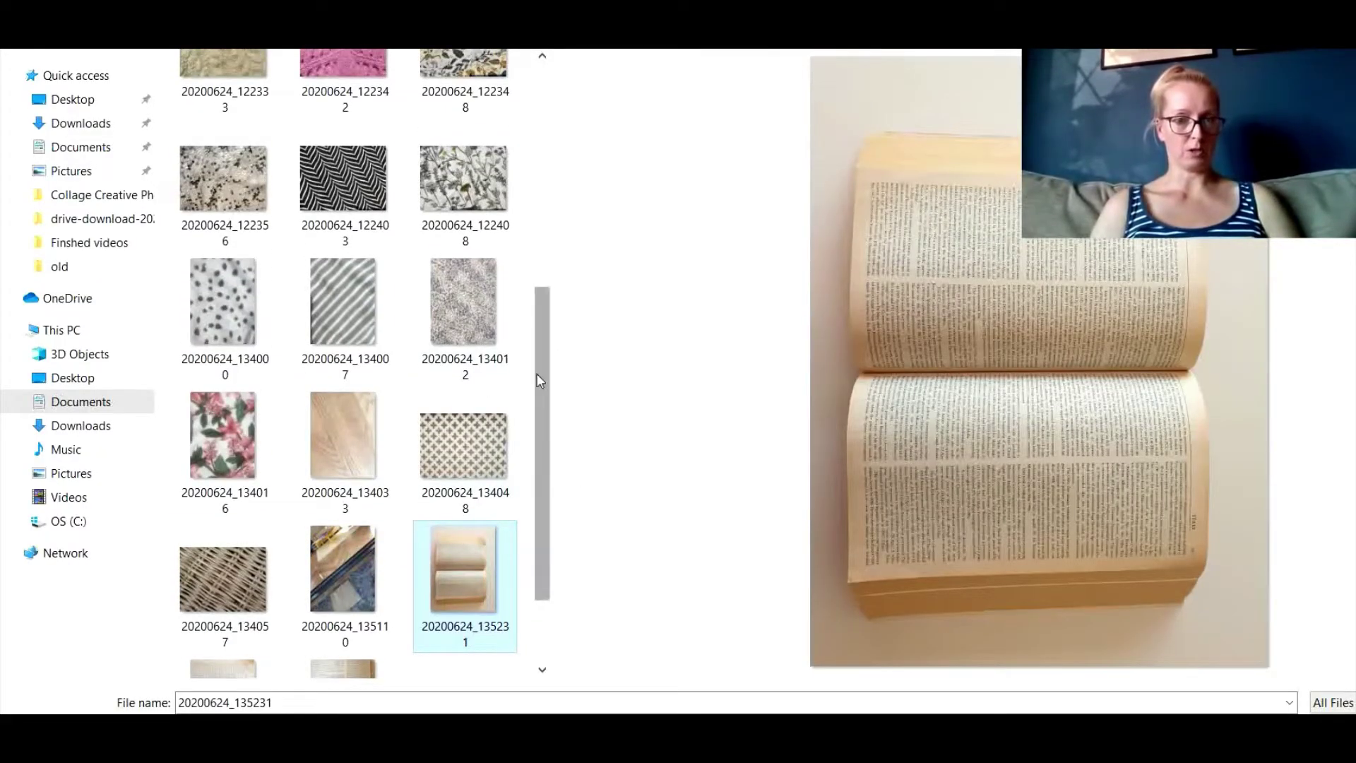
{"action": "left_click_drag", "start_coordinate": [548, 451], "coordinate": [573, 296]}
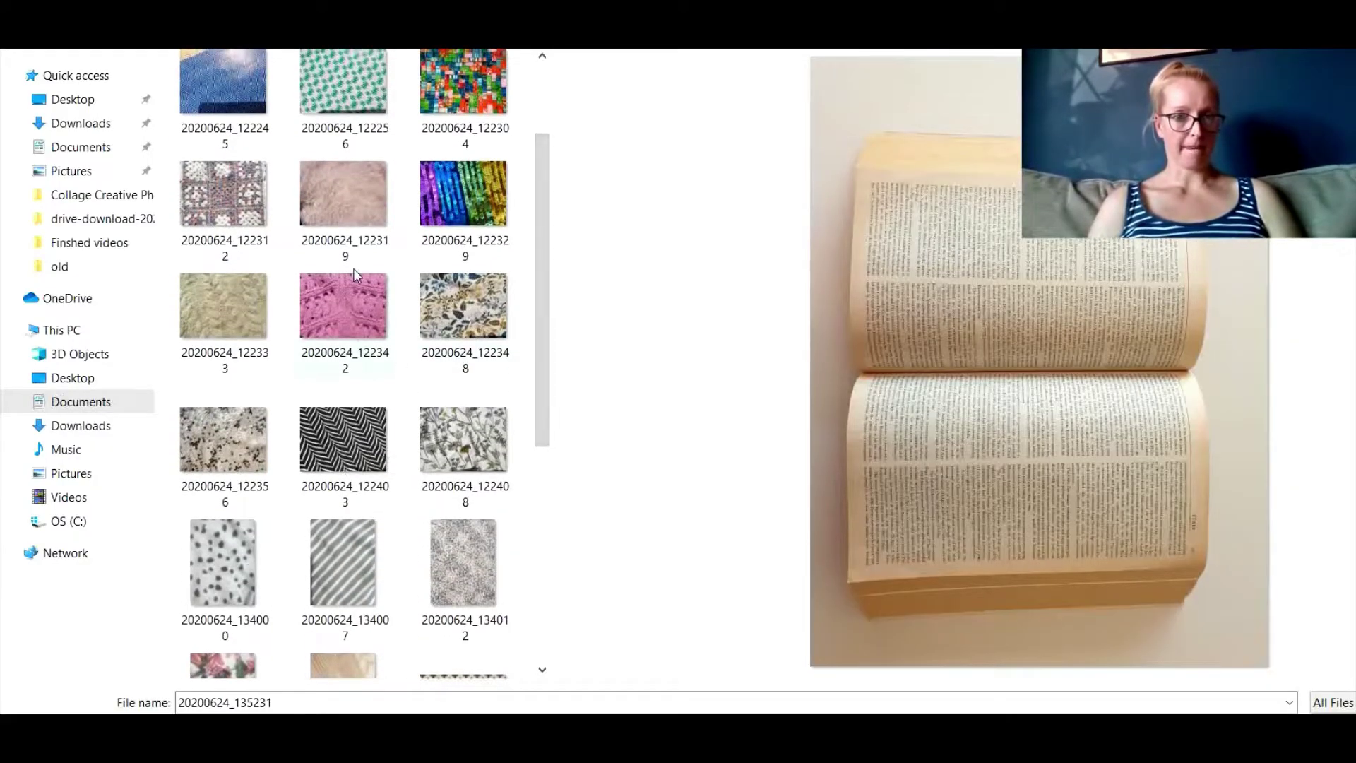
{"action": "left_click", "coordinate": [484, 100], "text": "ctrl"}
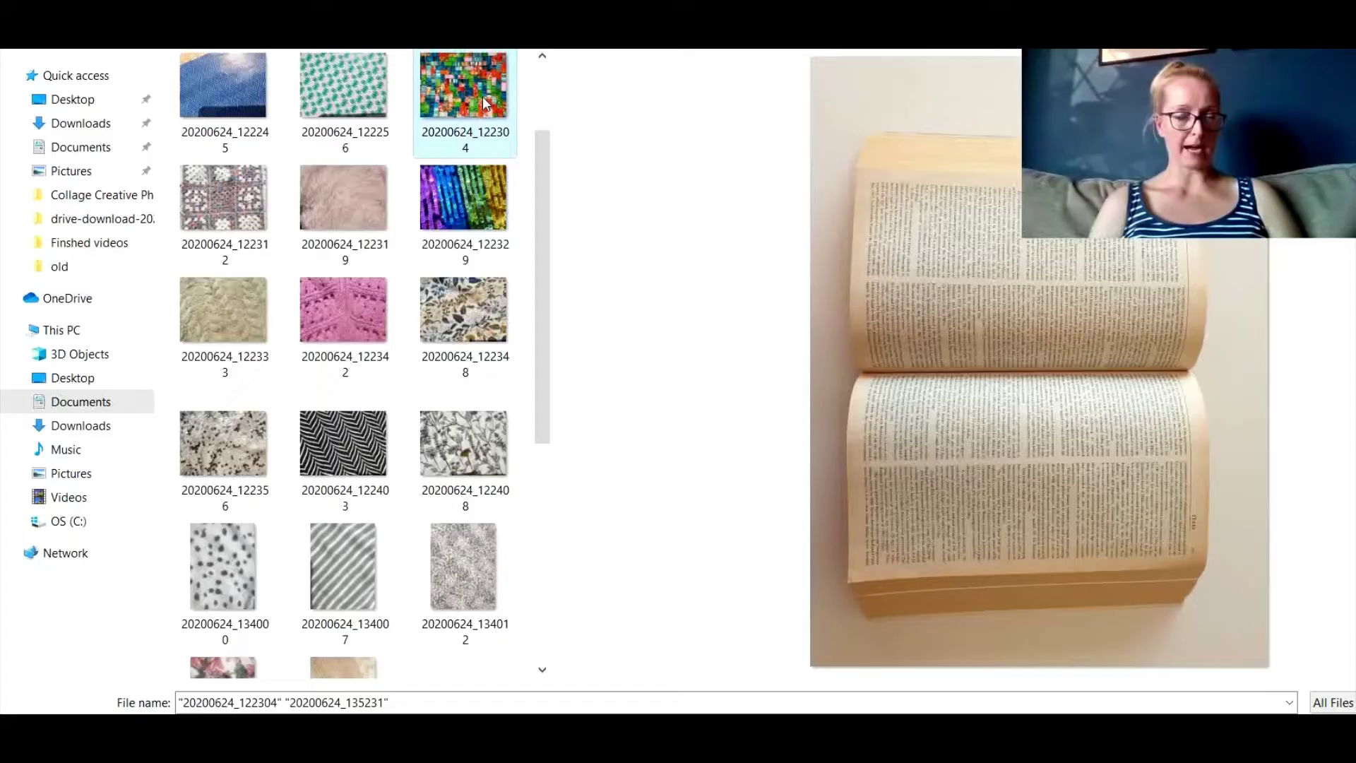
{"action": "left_click", "coordinate": [337, 78], "text": "ctrl"}
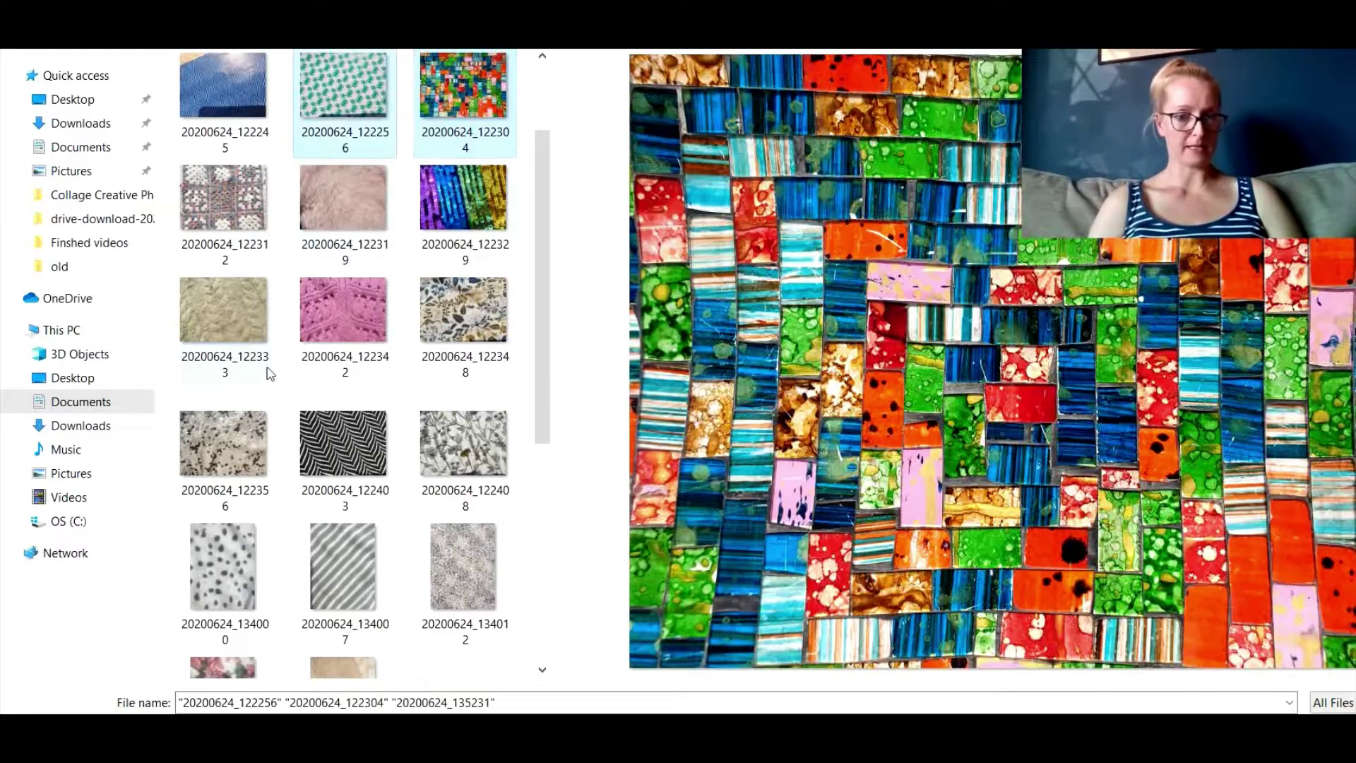
{"action": "left_click", "coordinate": [356, 458], "text": "ctrl"}
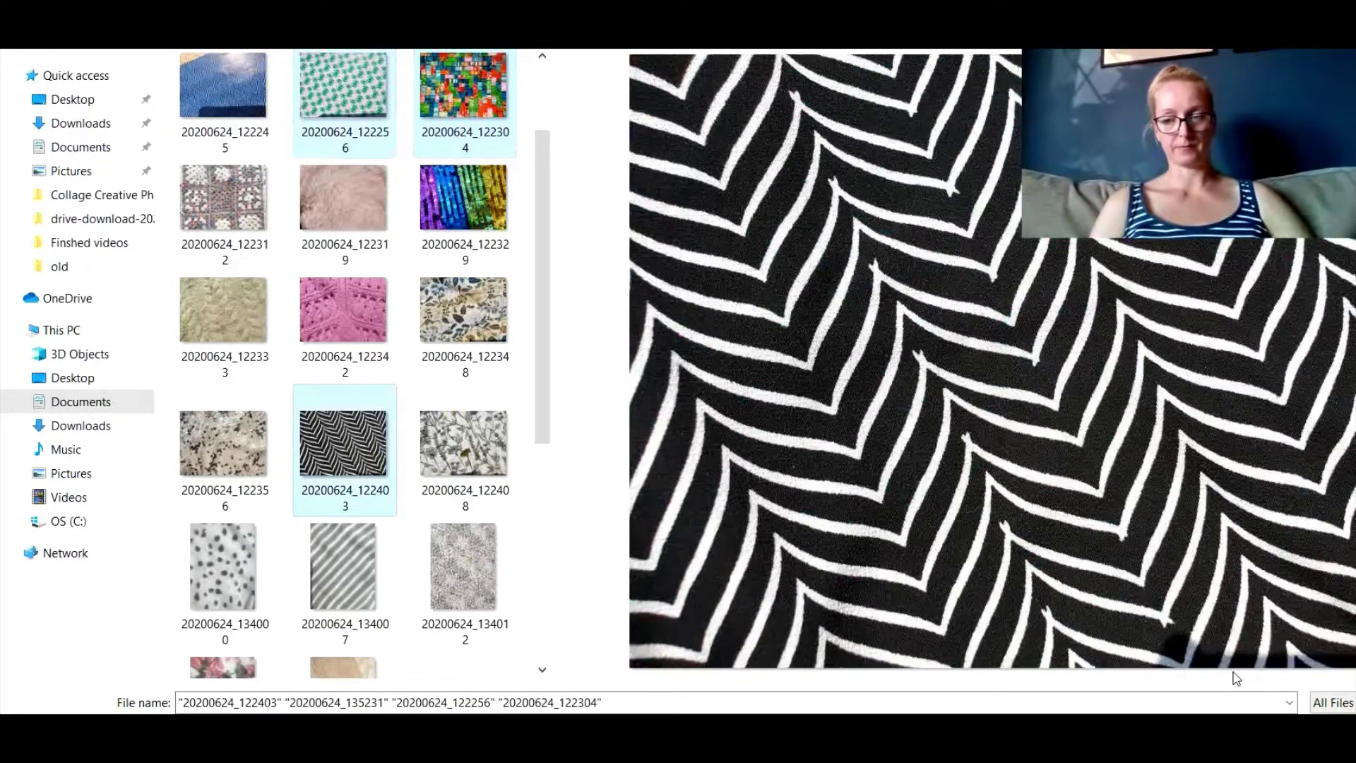
{"action": "key", "text": "Return"}
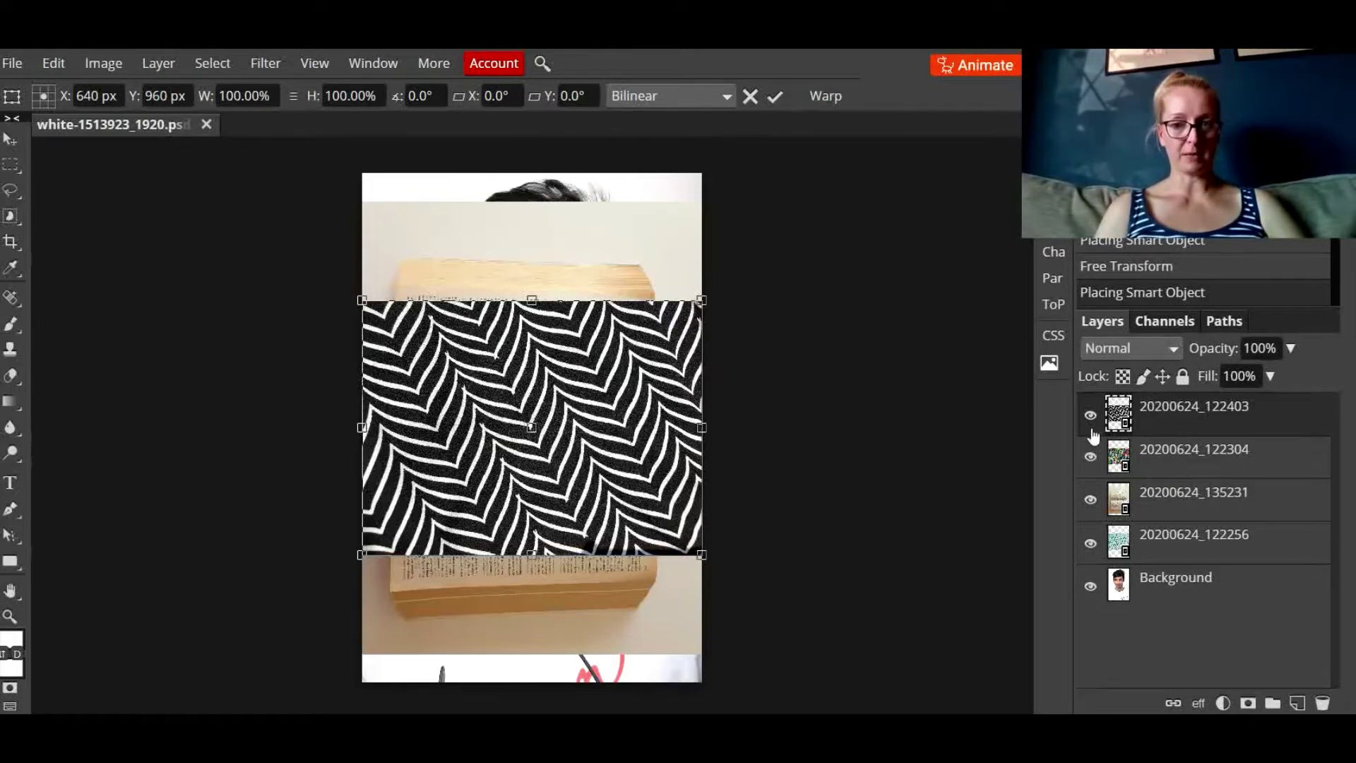
- Commit the placements and check layers 20200624_122304, _135231 and _122256 in turn
{"action": "left_click", "coordinate": [1206, 456]}
{"action": "left_click", "coordinate": [1210, 503]}
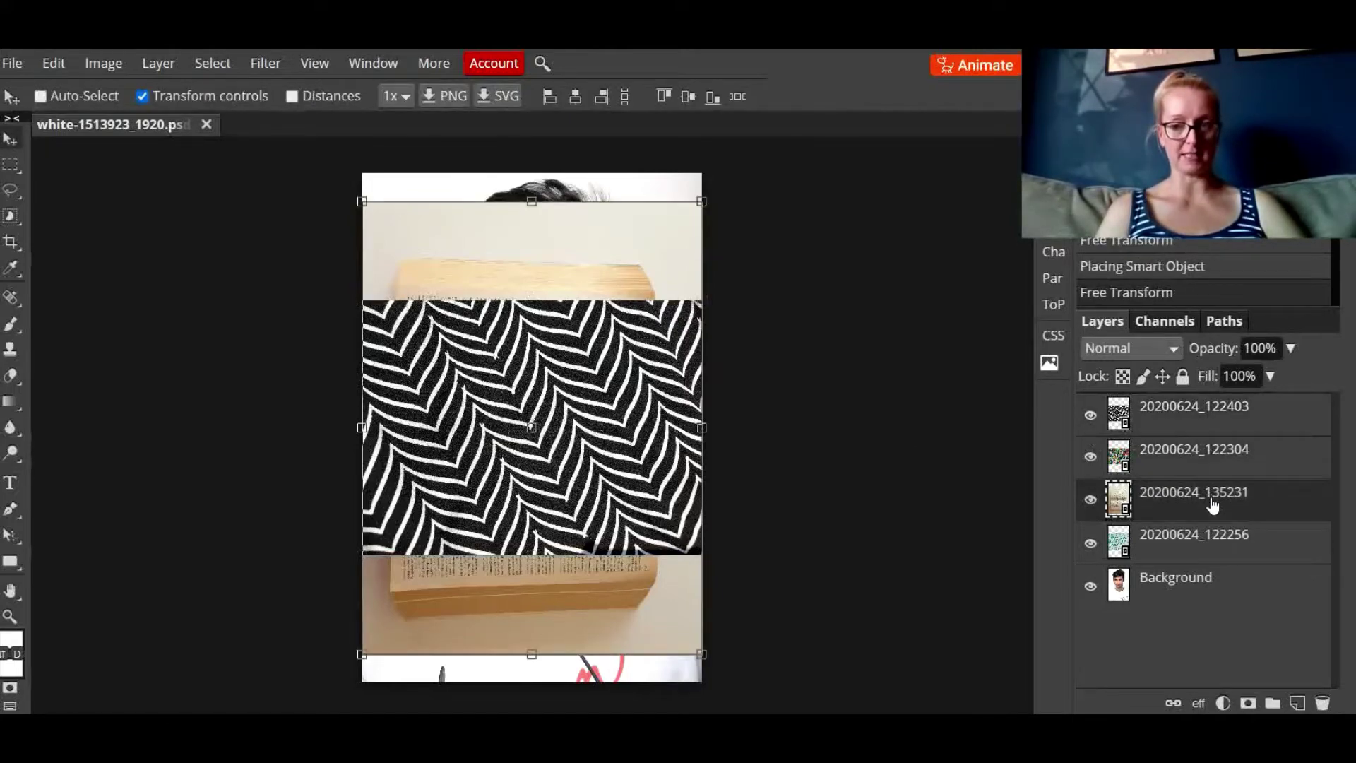
{"action": "left_click", "coordinate": [1212, 561]}
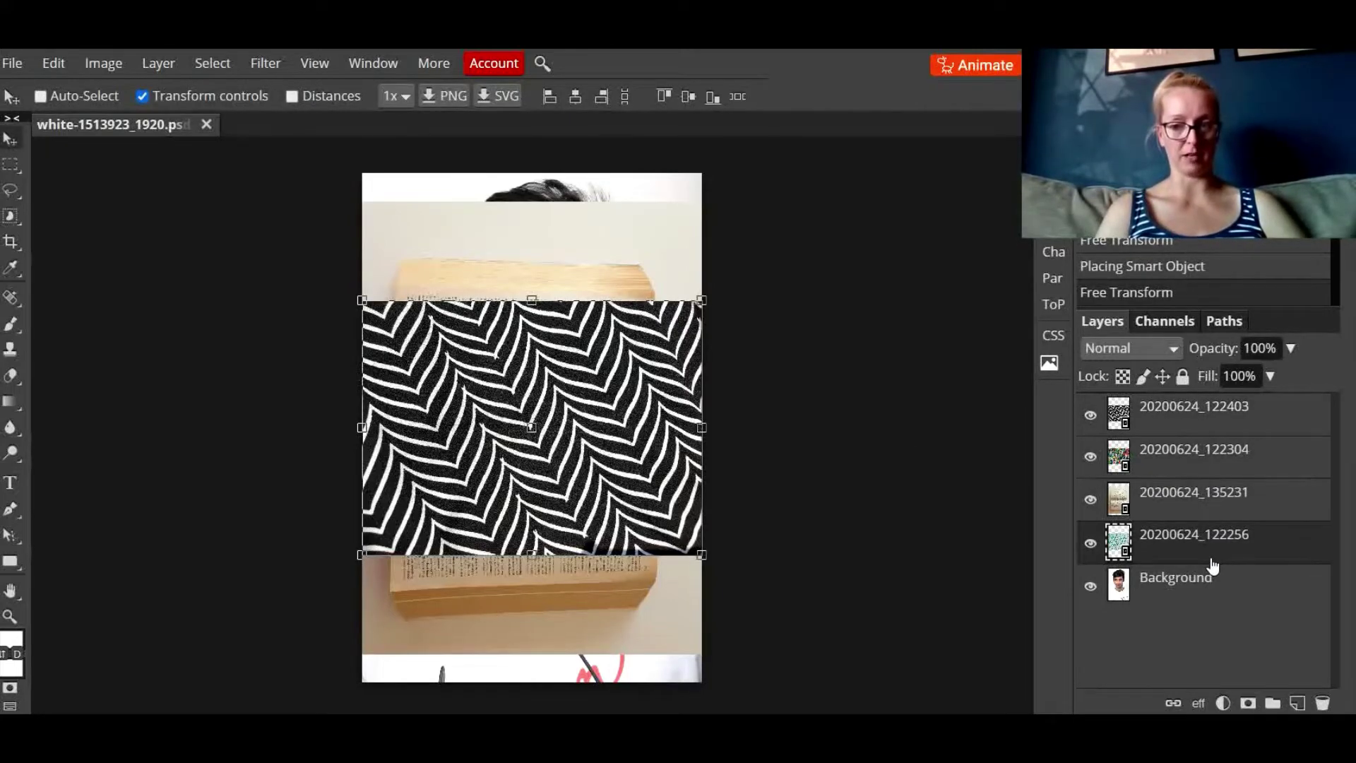
{"action": "left_click", "coordinate": [1217, 459]}
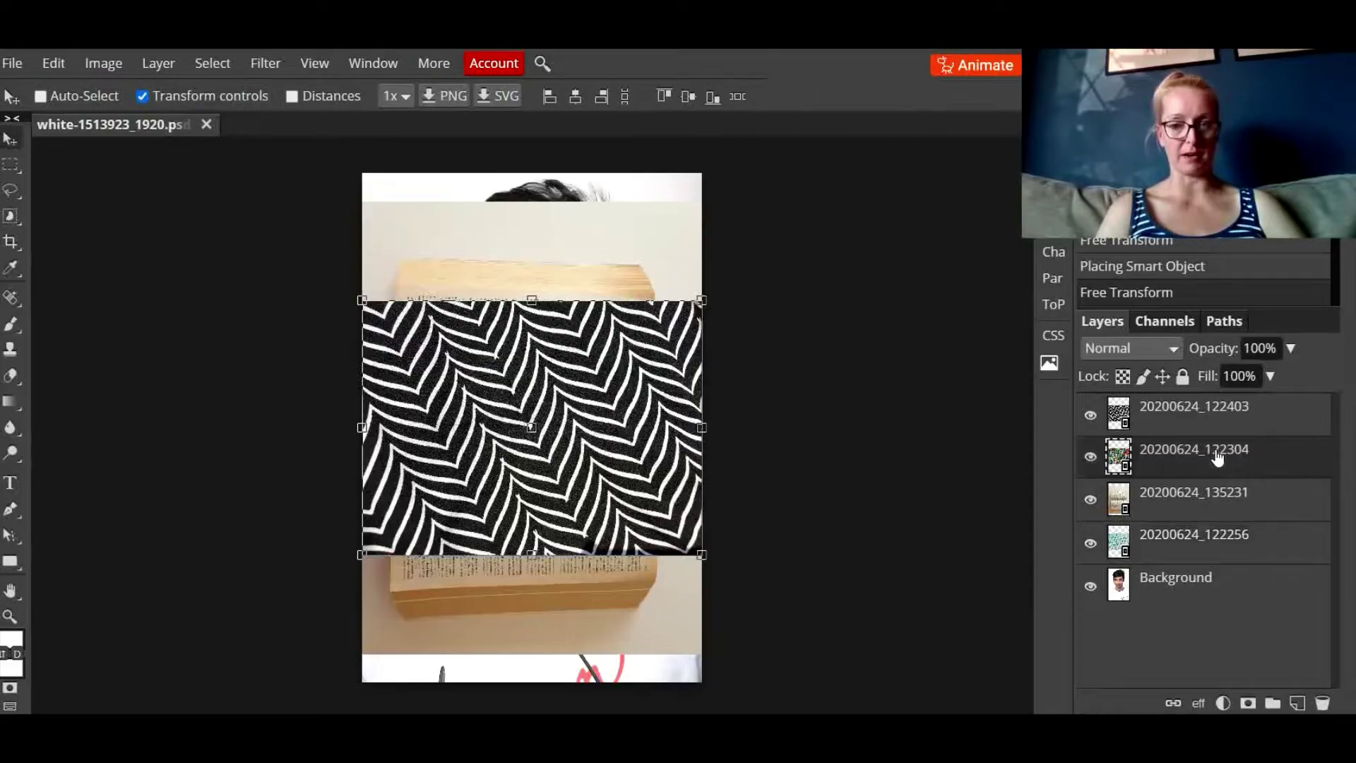
- Switch to the Eraser using the 76 brush tip sized up to 170 px
{"action": "left_click", "coordinate": [13, 377]}
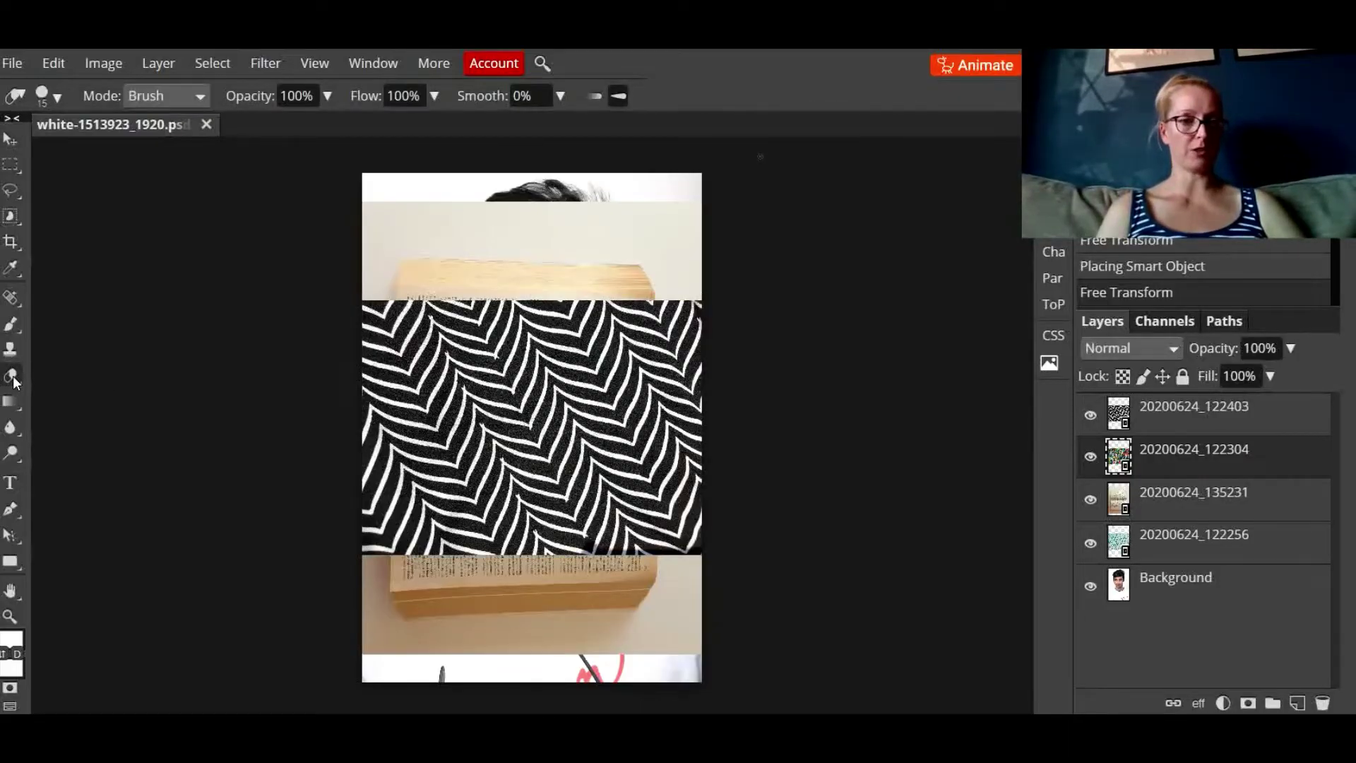
{"action": "left_click", "coordinate": [57, 100]}
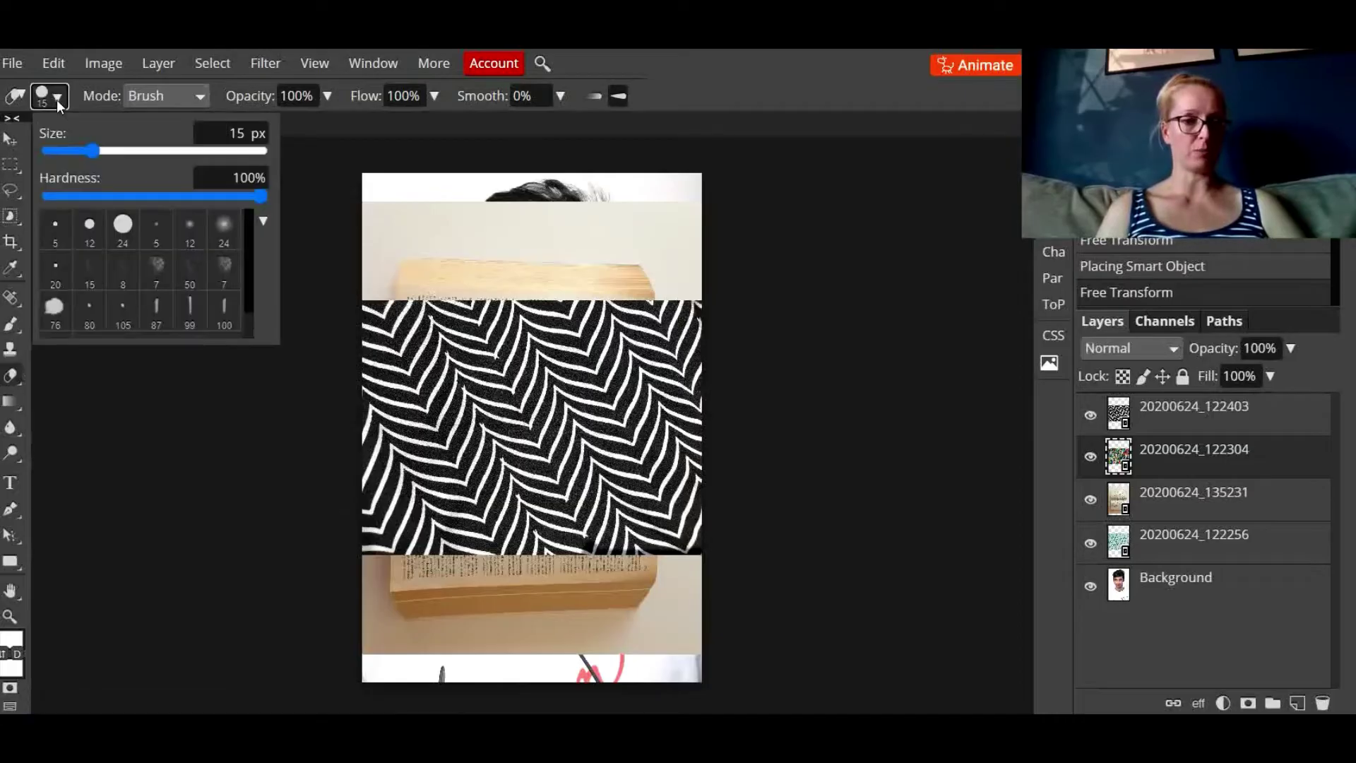
{"action": "left_click", "coordinate": [54, 307]}
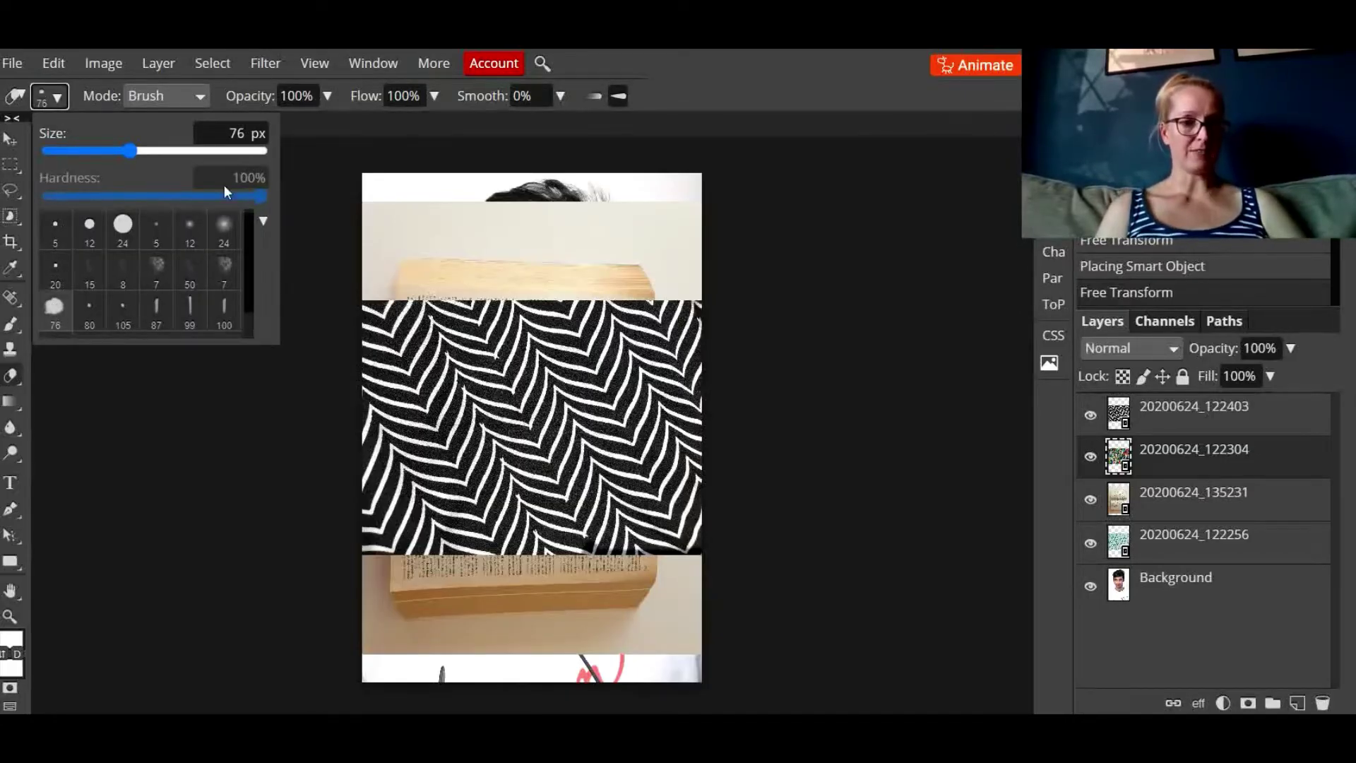
{"action": "left_click_drag", "start_coordinate": [128, 145], "coordinate": [158, 145]}
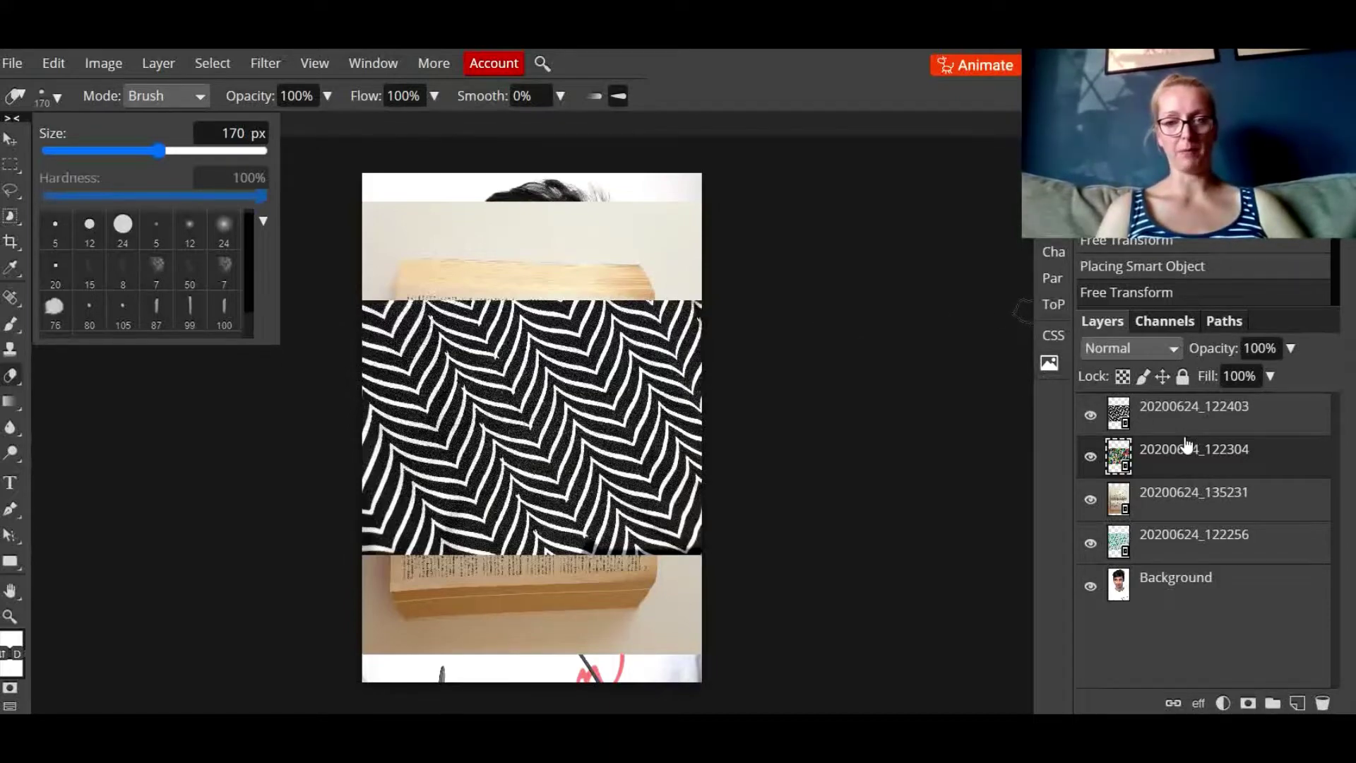
- Drag the Background portrait layer to sit just below the zigzag layer
{"action": "left_click", "coordinate": [1169, 590]}
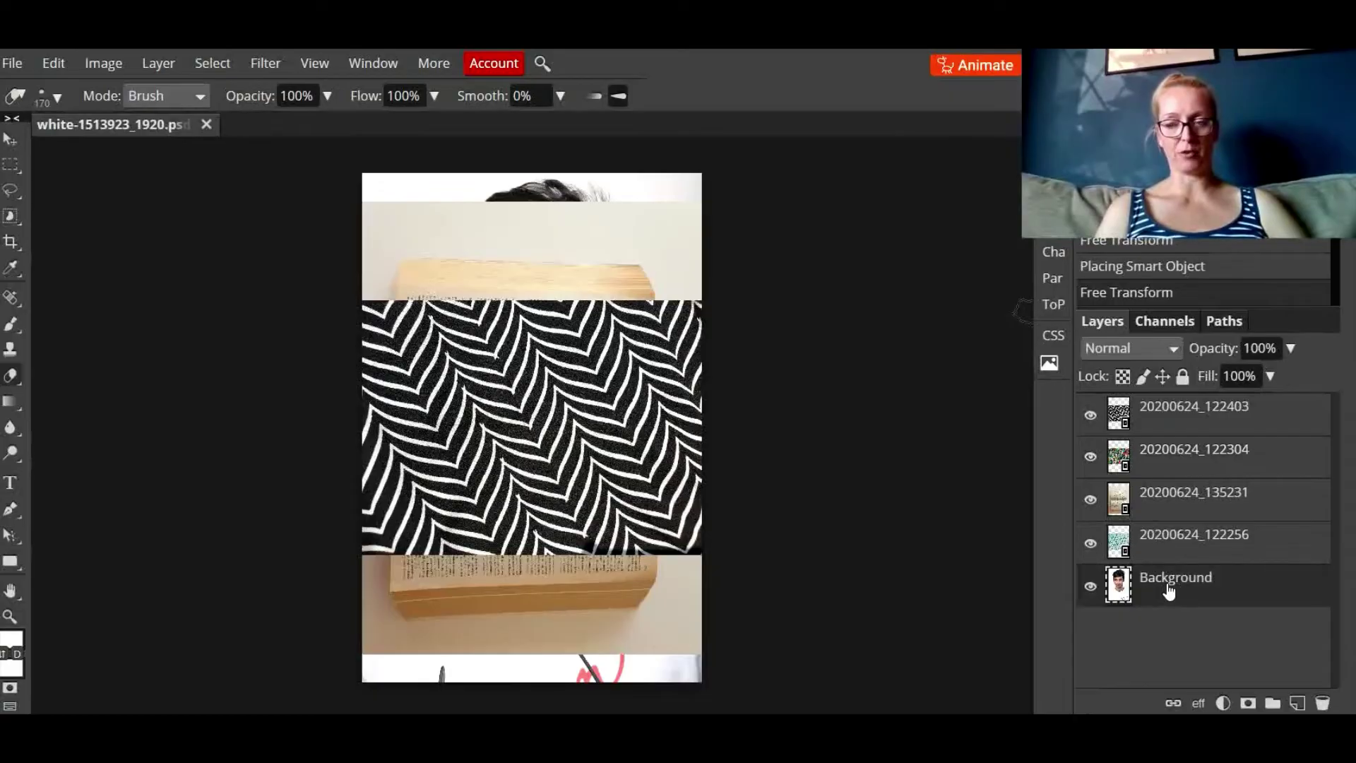
{"action": "left_click_drag", "start_coordinate": [1169, 590], "coordinate": [1159, 392]}
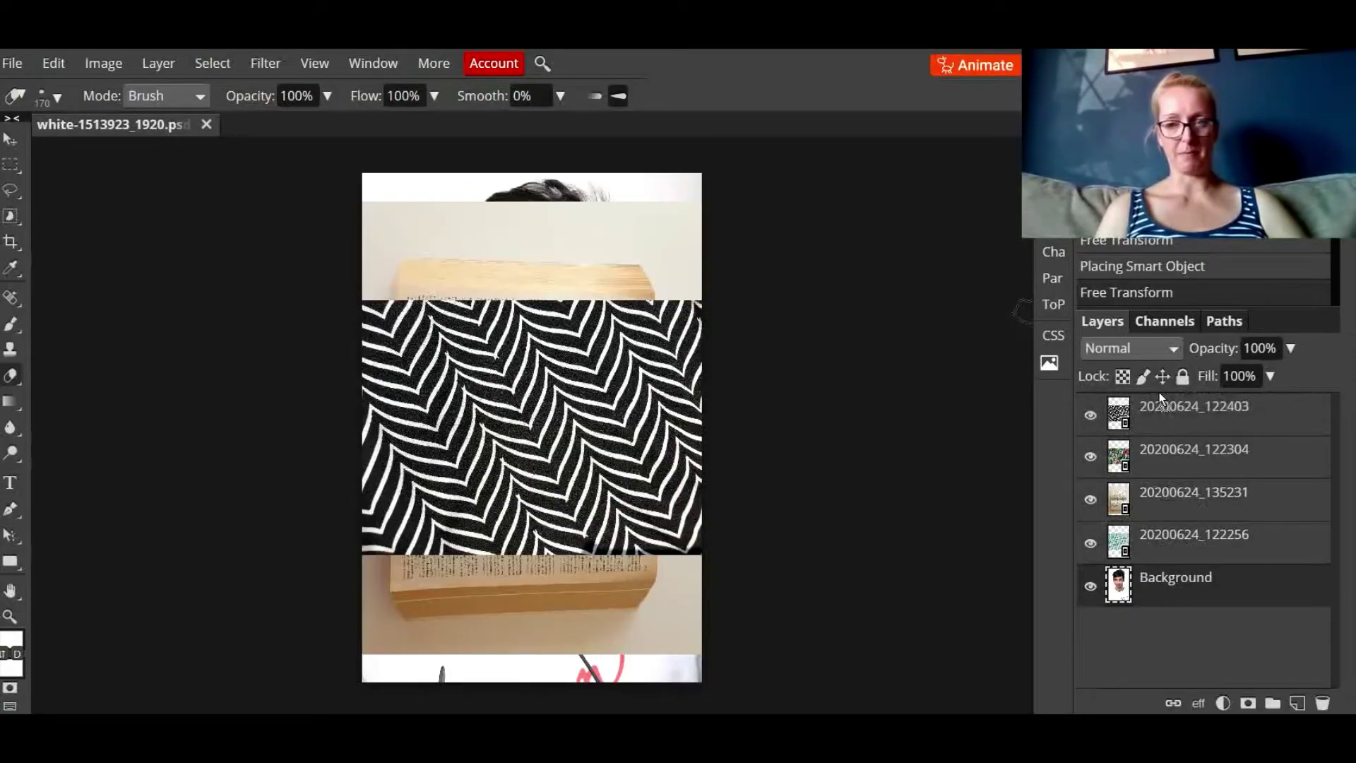
{"action": "left_click_drag", "start_coordinate": [1198, 577], "coordinate": [1189, 484]}
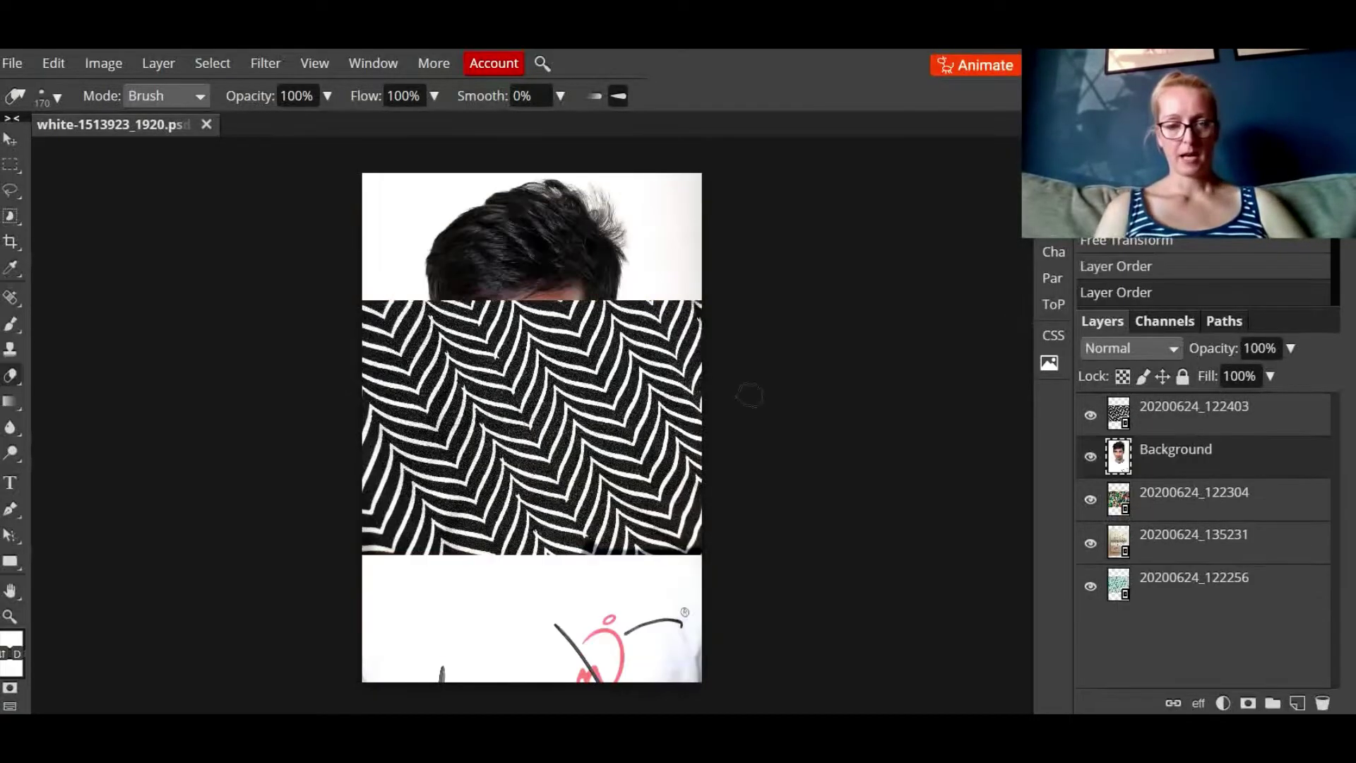
- Move and scale zigzag layer 20200624_122403 to about 167% × 223%, covering the canvas
{"action": "left_click", "coordinate": [1181, 422]}
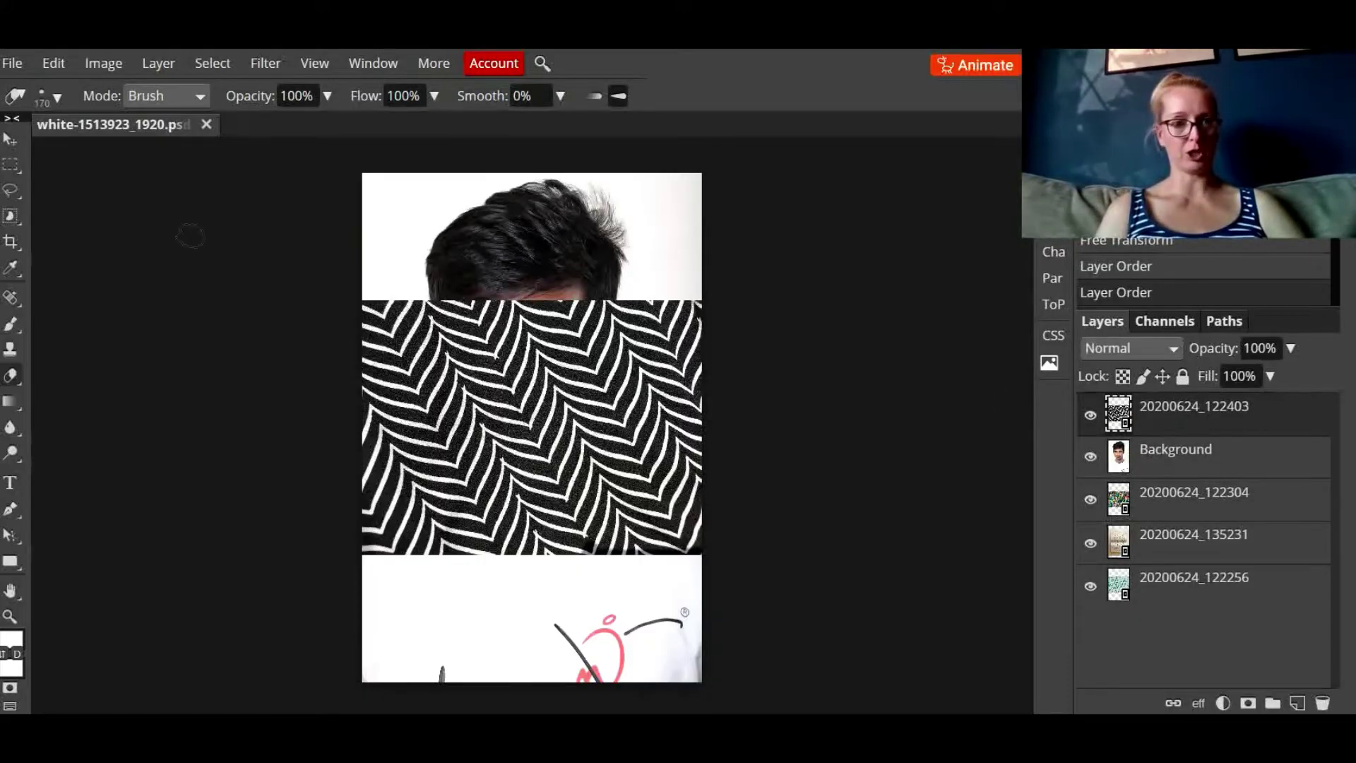
{"action": "left_click", "coordinate": [10, 139]}
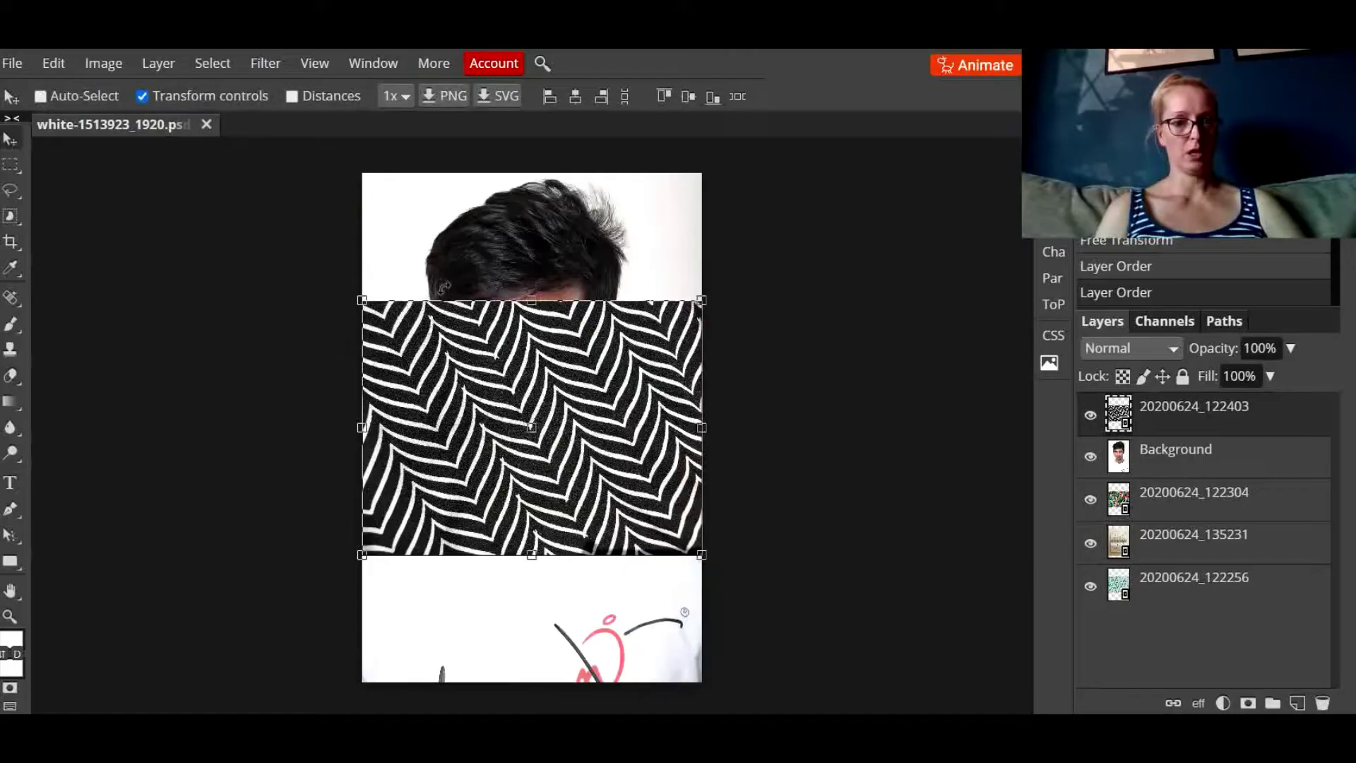
{"action": "mouse_move", "coordinate": [482, 353]}
{"action": "left_mouse_down"}
{"action": "mouse_move", "coordinate": [481, 512]}
{"action": "mouse_move", "coordinate": [519, 416]}
{"action": "mouse_move", "coordinate": [471, 286]}
{"action": "mouse_move", "coordinate": [534, 189]}
{"action": "mouse_move", "coordinate": [482, 377]}
{"action": "mouse_move", "coordinate": [487, 490]}
{"action": "mouse_move", "coordinate": [494, 267]}
{"action": "mouse_move", "coordinate": [523, 519]}
{"action": "mouse_move", "coordinate": [451, 357]}
{"action": "mouse_move", "coordinate": [478, 357]}
{"action": "mouse_move", "coordinate": [470, 330]}
{"action": "left_mouse_up"}
{"action": "left_click_drag", "start_coordinate": [684, 522], "coordinate": [854, 730]}
{"action": "left_click_drag", "start_coordinate": [538, 447], "coordinate": [528, 431]}
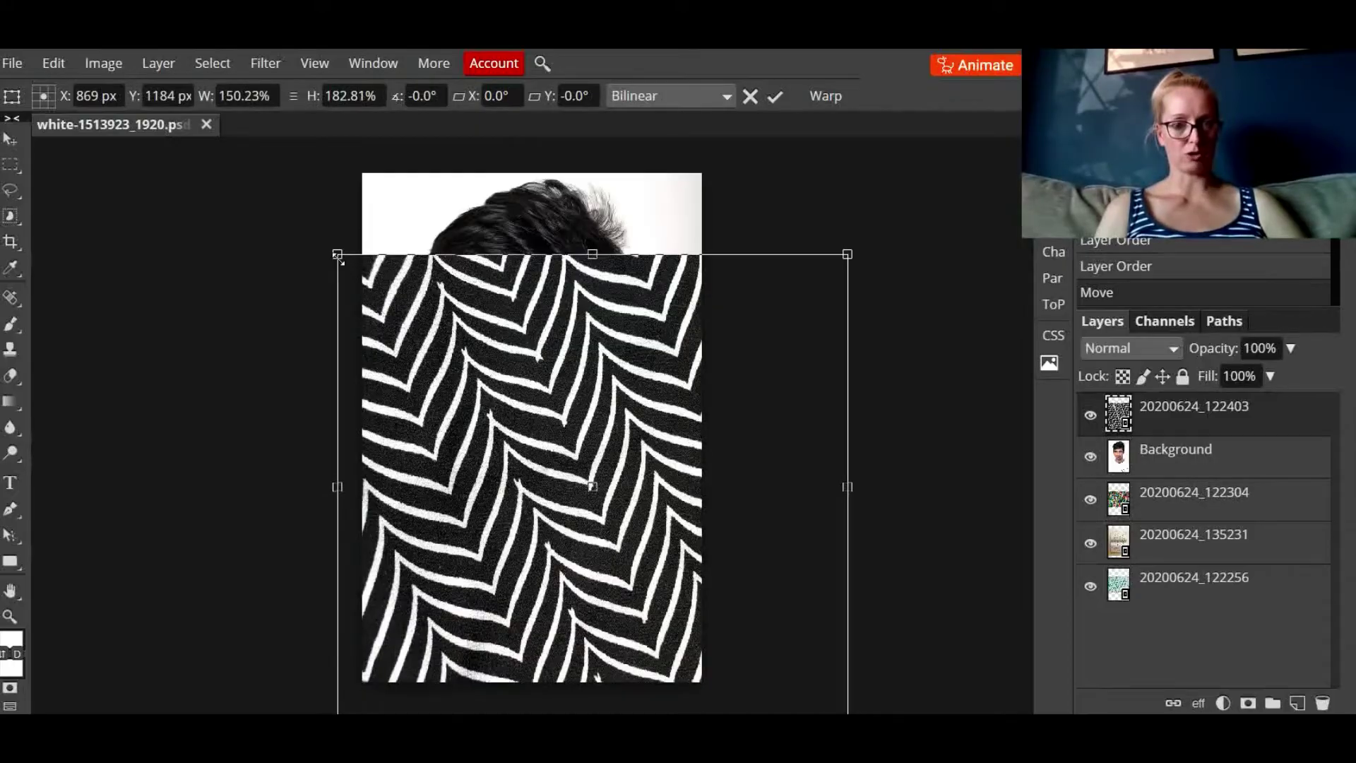
{"action": "left_click_drag", "start_coordinate": [339, 267], "coordinate": [279, 151]}
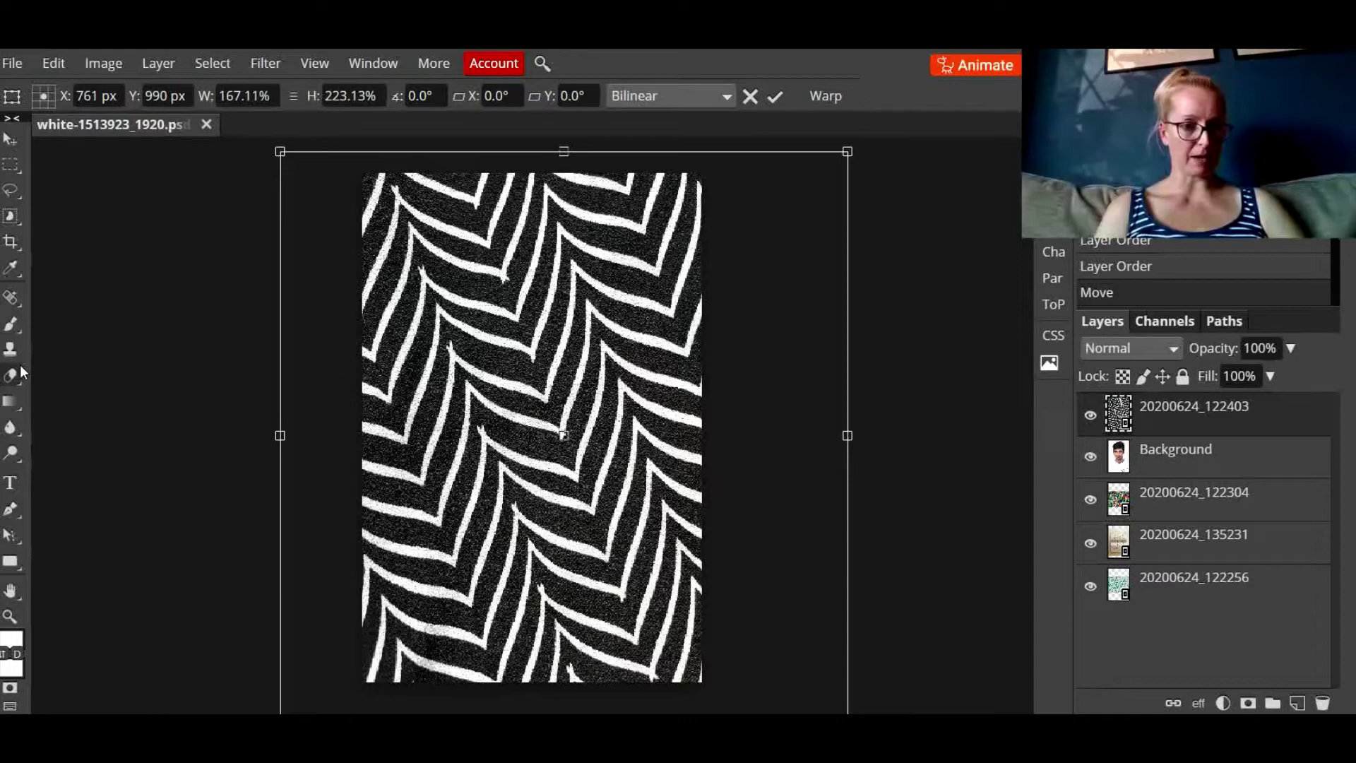
{"action": "right_click", "coordinate": [14, 381]}
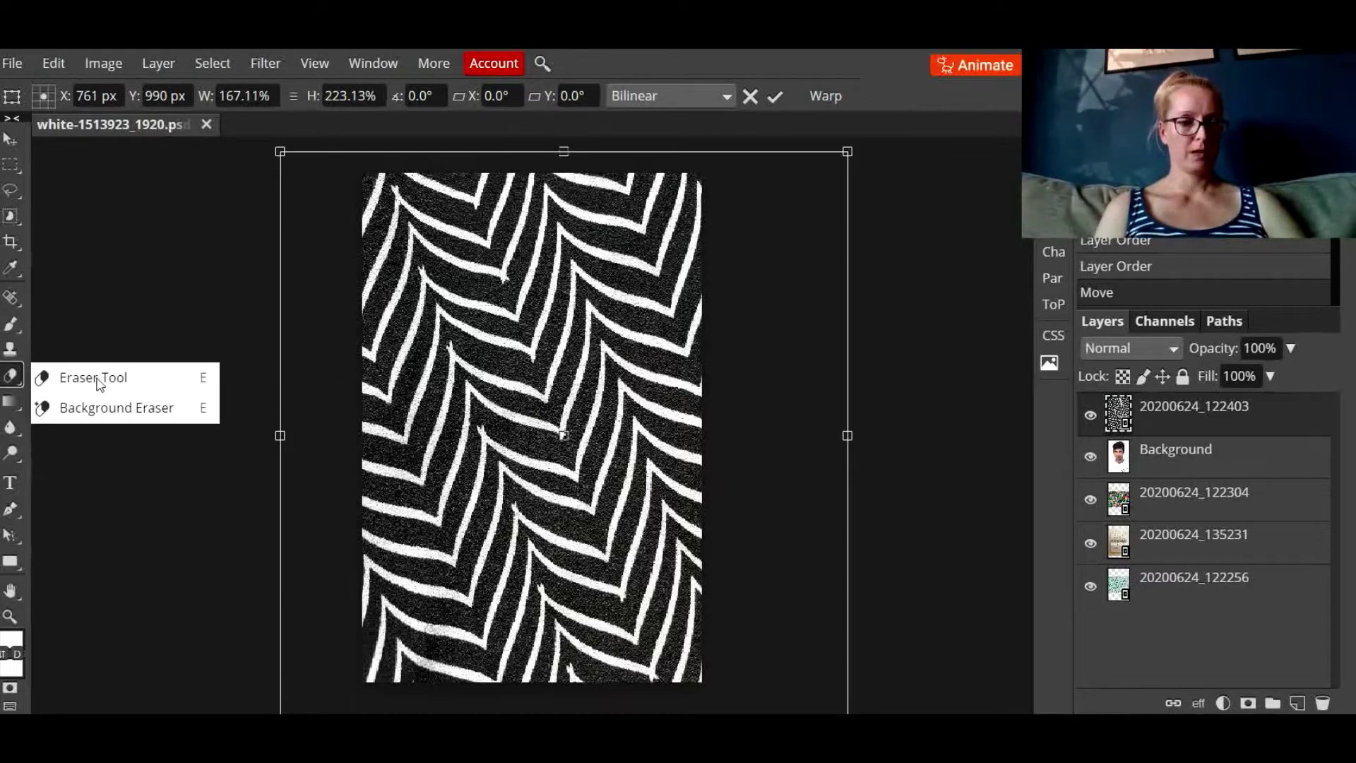
- Rasterize the zigzag layer and erase a wide diagonal band through the stripes
{"action": "left_click", "coordinate": [425, 187]}
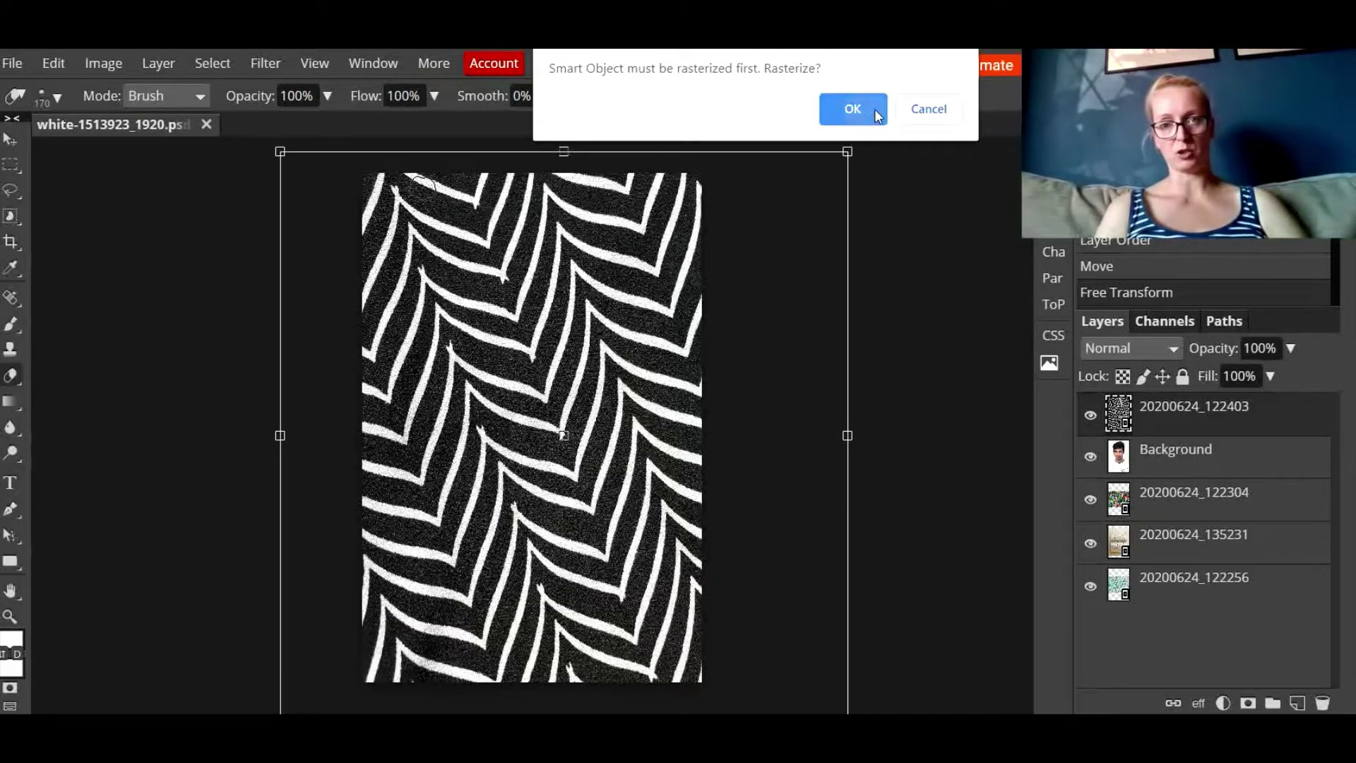
{"action": "left_click", "coordinate": [861, 121]}
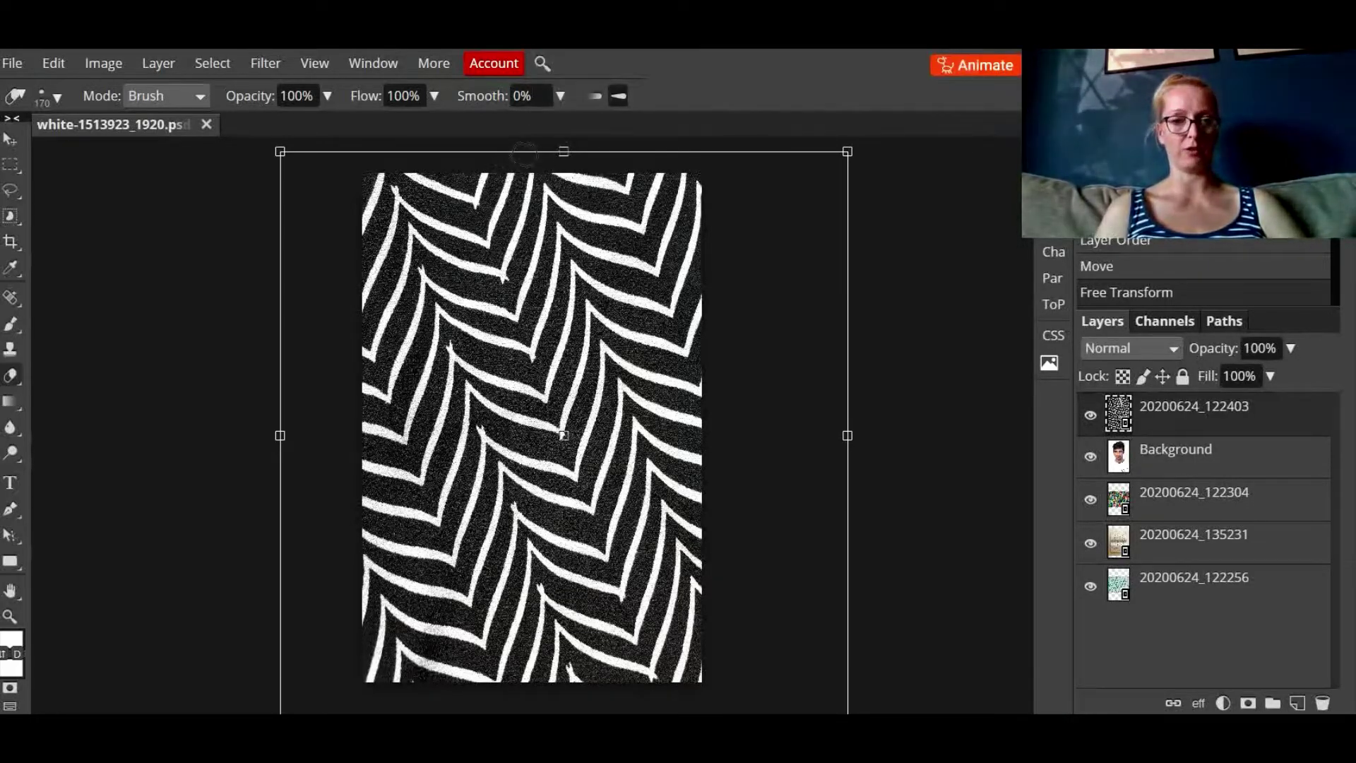
{"action": "mouse_move", "coordinate": [549, 182]}
{"action": "left_mouse_down"}
{"action": "mouse_move", "coordinate": [800, 696]}
{"action": "mouse_move", "coordinate": [538, 117]}
{"action": "mouse_move", "coordinate": [740, 497]}
{"action": "mouse_move", "coordinate": [596, 179]}
{"action": "mouse_move", "coordinate": [747, 494]}
{"action": "mouse_move", "coordinate": [651, 251]}
{"action": "mouse_move", "coordinate": [627, 222]}
{"action": "mouse_move", "coordinate": [706, 349]}
{"action": "mouse_move", "coordinate": [608, 126]}
{"action": "mouse_move", "coordinate": [707, 267]}
{"action": "mouse_move", "coordinate": [628, 190]}
{"action": "mouse_move", "coordinate": [644, 207]}
{"action": "mouse_move", "coordinate": [689, 137]}
{"action": "mouse_move", "coordinate": [701, 215]}
{"action": "left_mouse_up"}
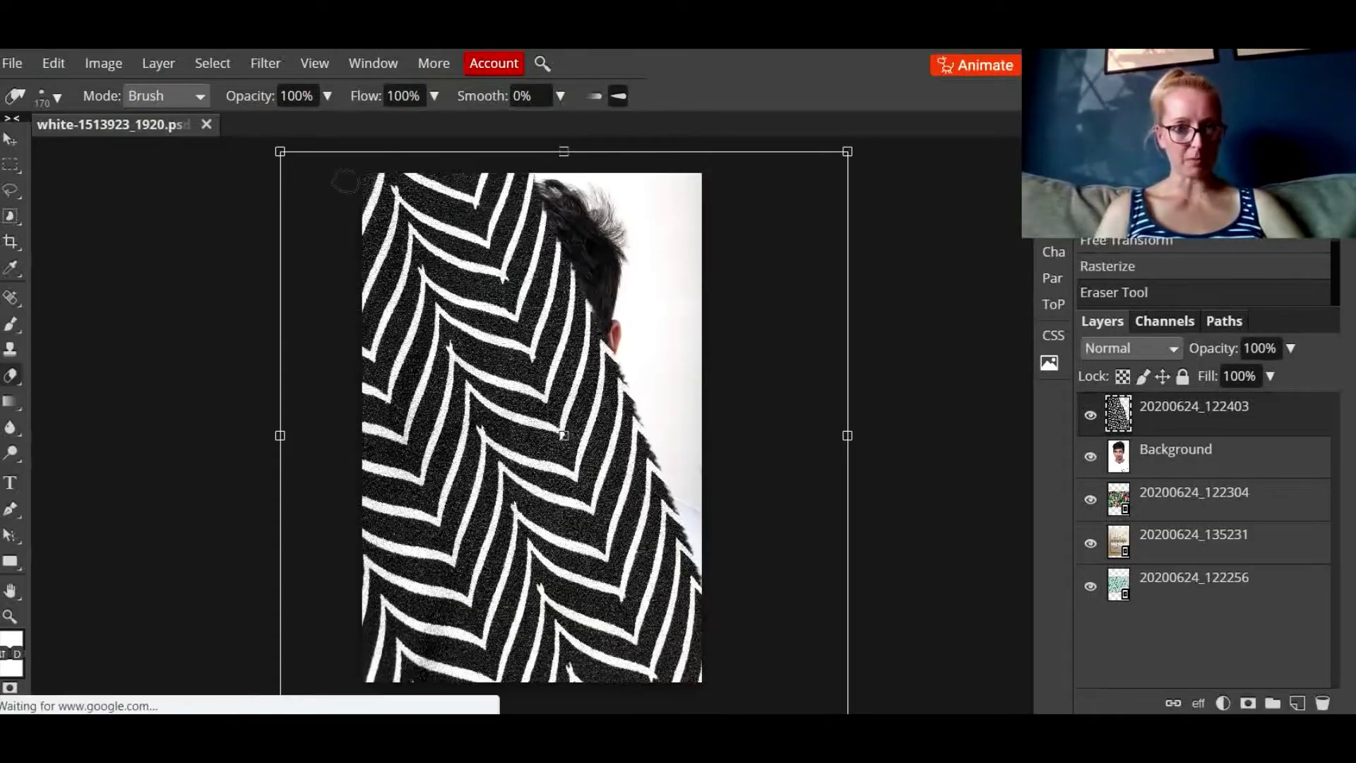
{"action": "mouse_move", "coordinate": [361, 166]}
{"action": "left_mouse_down"}
{"action": "mouse_move", "coordinate": [554, 702]}
{"action": "mouse_move", "coordinate": [460, 517]}
{"action": "mouse_move", "coordinate": [343, 195]}
{"action": "mouse_move", "coordinate": [404, 385]}
{"action": "mouse_move", "coordinate": [519, 608]}
{"action": "mouse_move", "coordinate": [419, 459]}
{"action": "mouse_move", "coordinate": [337, 267]}
{"action": "mouse_move", "coordinate": [442, 670]}
{"action": "mouse_move", "coordinate": [406, 470]}
{"action": "mouse_move", "coordinate": [466, 627]}
{"action": "left_mouse_up"}
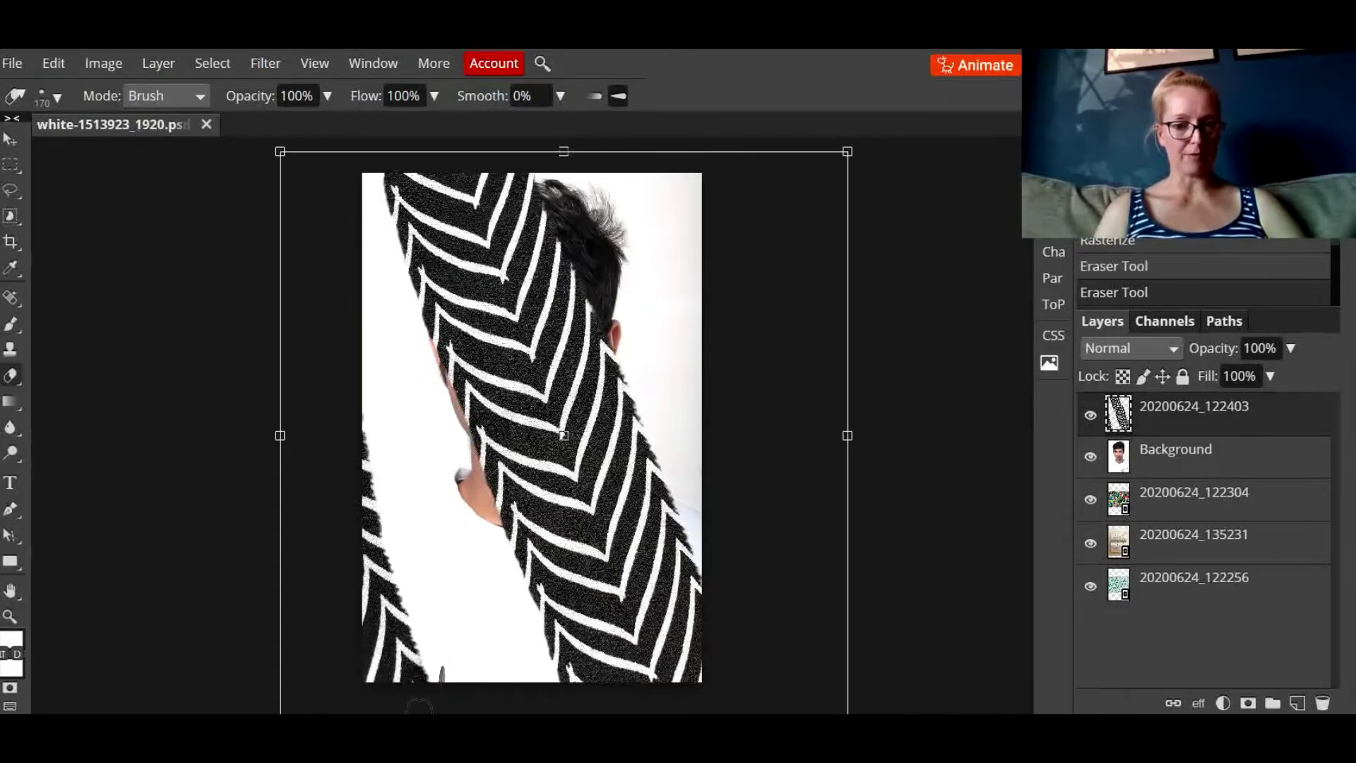
{"action": "mouse_move", "coordinate": [446, 704]}
{"action": "left_mouse_down"}
{"action": "mouse_move", "coordinate": [442, 629]}
{"action": "mouse_move", "coordinate": [449, 665]}
{"action": "left_mouse_up"}
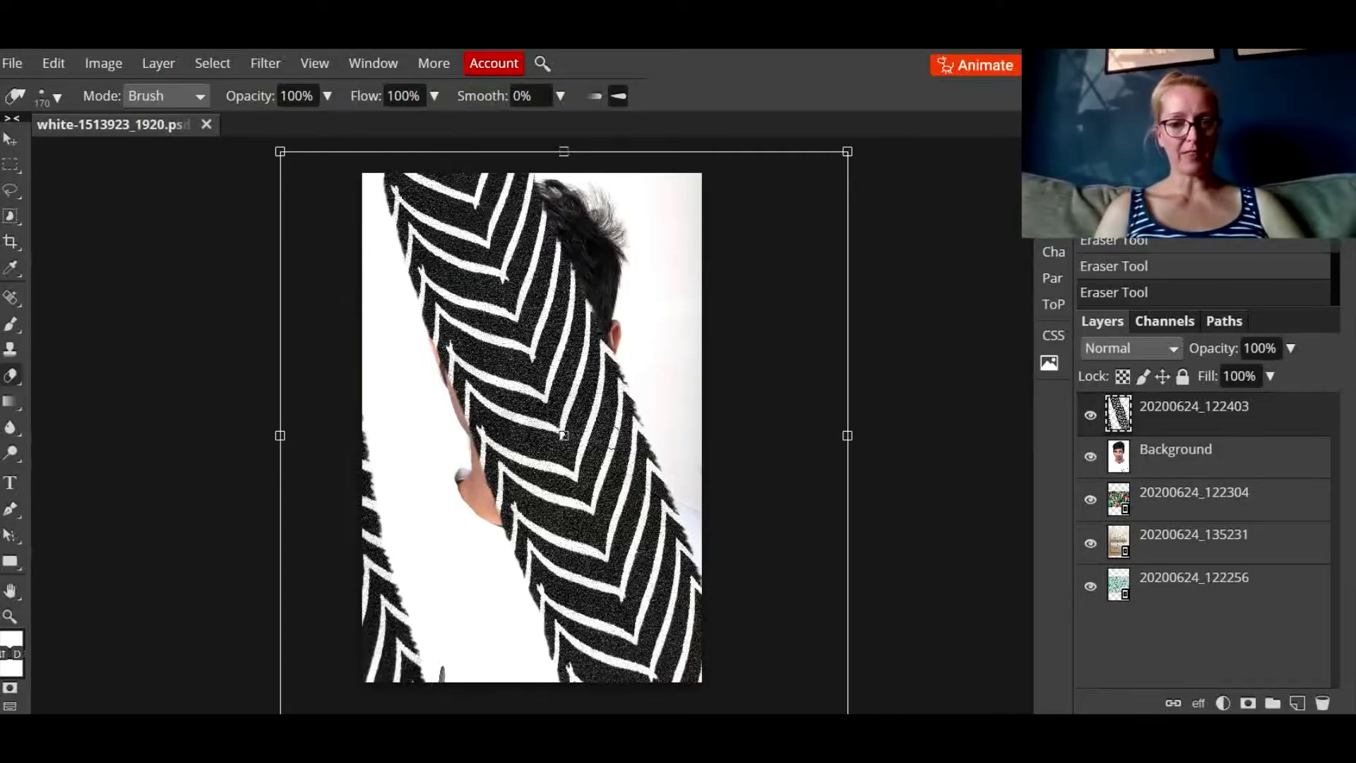
- Raise the portrait, erase the white background around the face, then send it back down
{"action": "left_click", "coordinate": [1221, 462]}
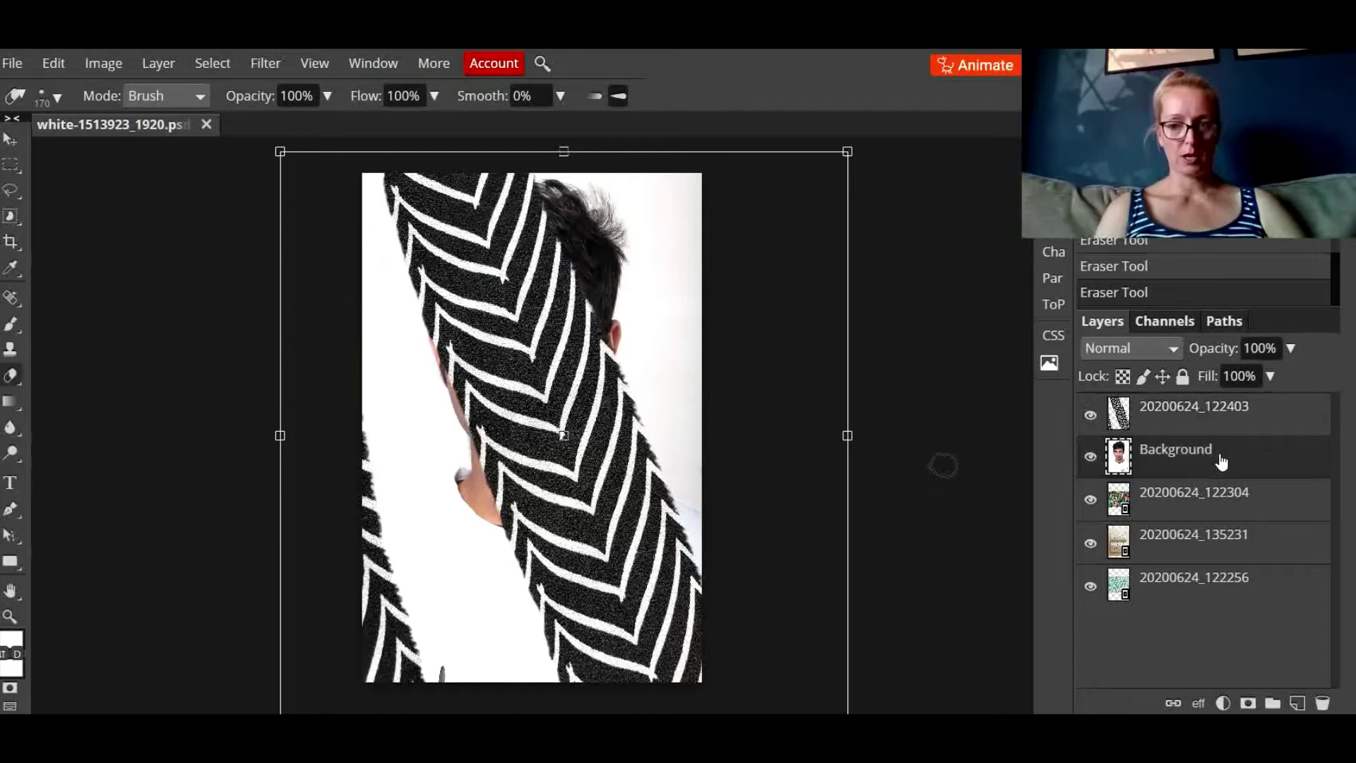
{"action": "left_click_drag", "start_coordinate": [1221, 462], "coordinate": [1208, 410]}
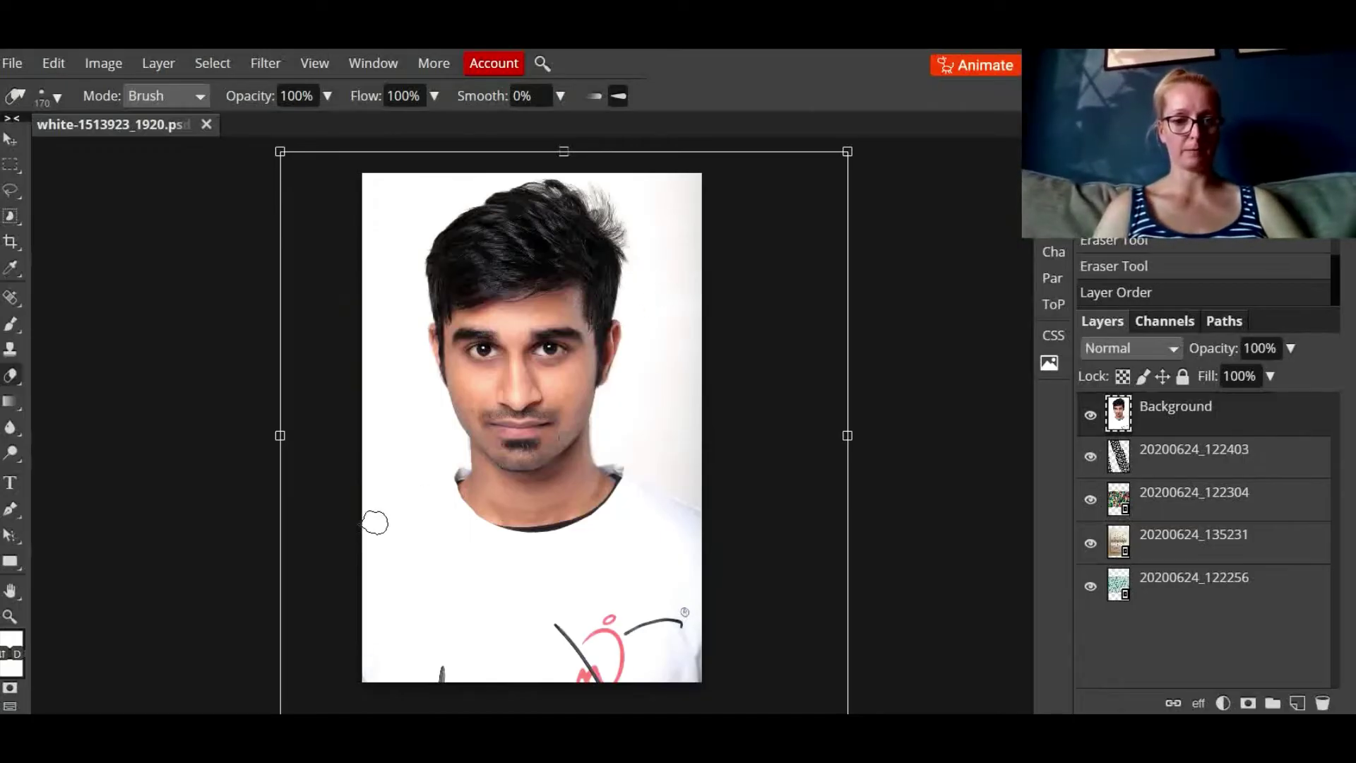
{"action": "mouse_move", "coordinate": [375, 523]}
{"action": "left_mouse_down"}
{"action": "mouse_move", "coordinate": [420, 211]}
{"action": "mouse_move", "coordinate": [636, 565]}
{"action": "mouse_move", "coordinate": [614, 459]}
{"action": "mouse_move", "coordinate": [271, 392]}
{"action": "mouse_move", "coordinate": [396, 579]}
{"action": "mouse_move", "coordinate": [451, 339]}
{"action": "left_mouse_up"}
{"action": "key", "text": "v"}
{"action": "left_click_drag", "start_coordinate": [494, 423], "coordinate": [634, 473]}
{"action": "key", "text": "ctrl+["}
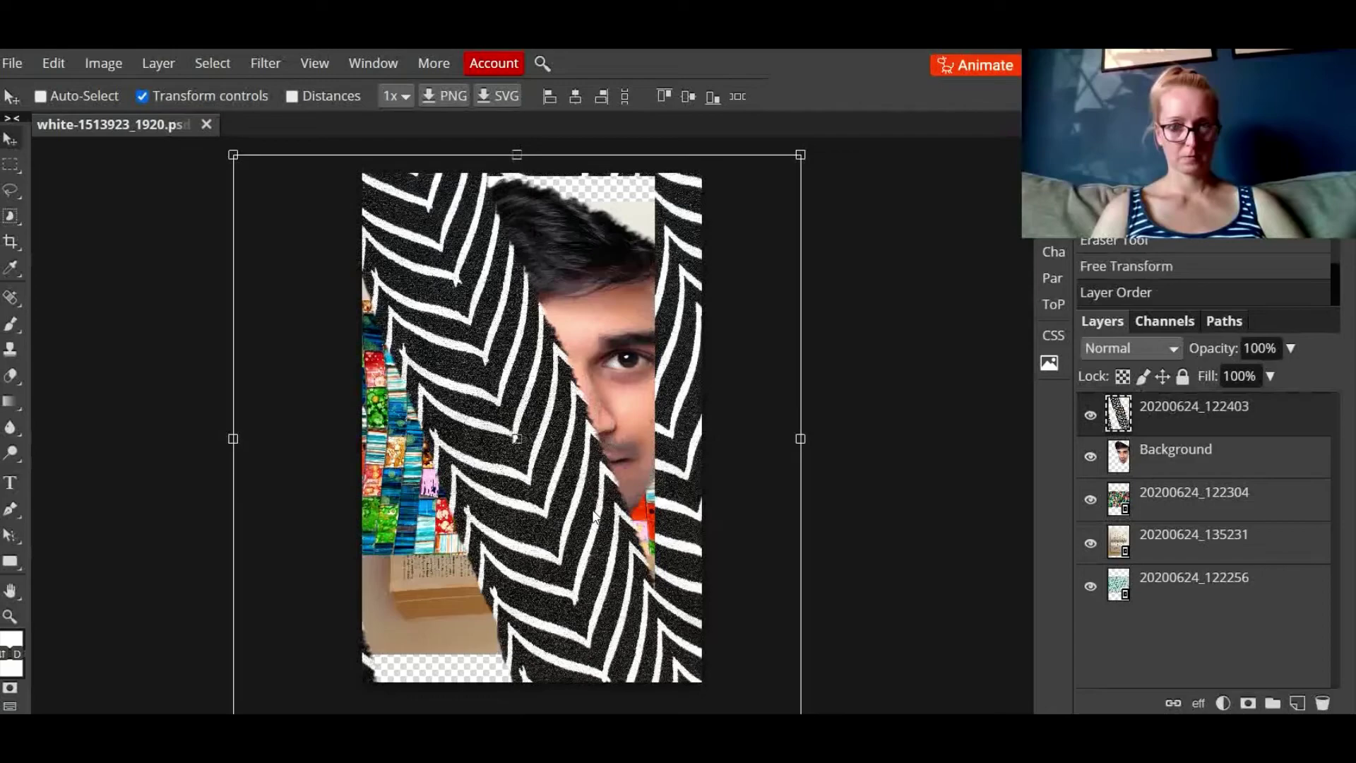
- Resize the portrait from its top edge and erase more stripes to reveal the face
{"action": "left_click", "coordinate": [1175, 449]}
{"action": "key", "text": "ctrl+minus"}
{"action": "key", "text": "ctrl+t"}
{"action": "left_click_drag", "start_coordinate": [585, 205], "coordinate": [585, 218]}
{"action": "key", "text": "Return"}
{"action": "key", "text": "e"}
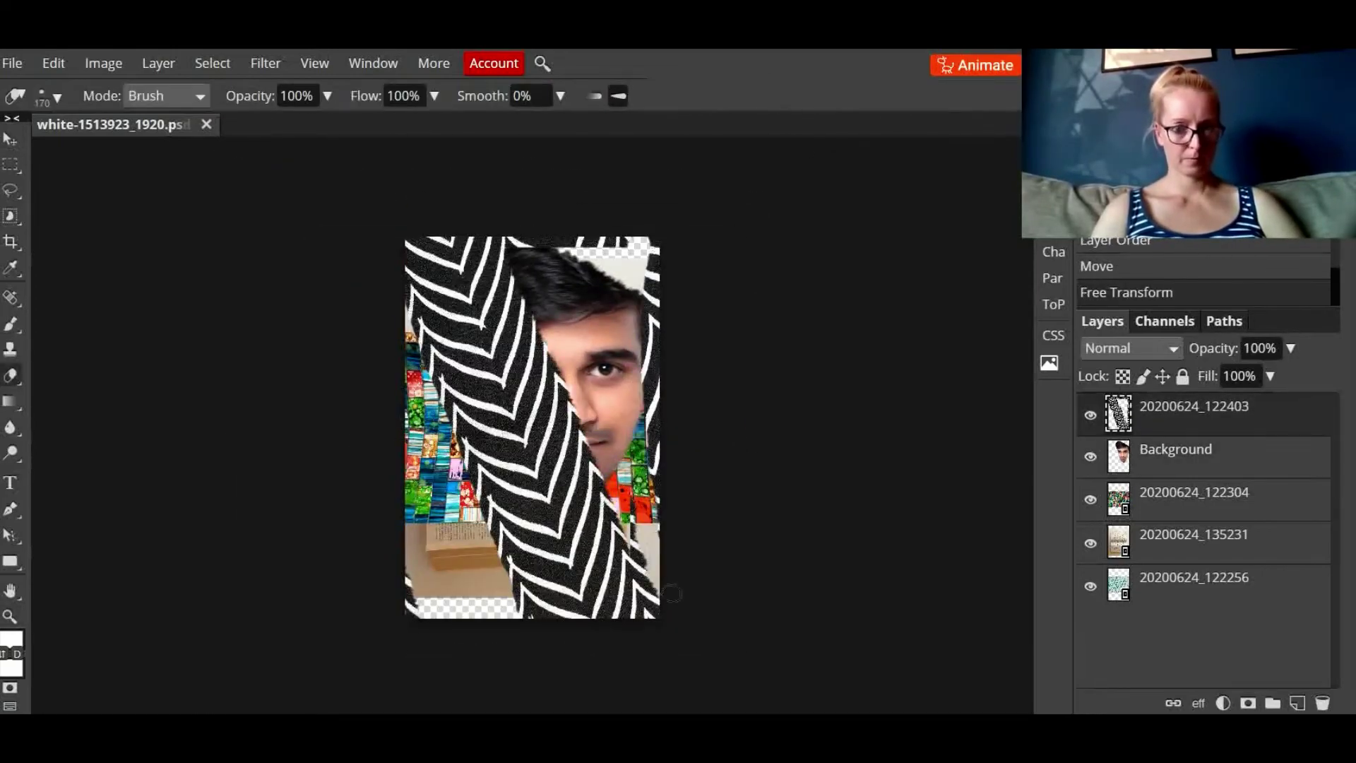
{"action": "mouse_move", "coordinate": [671, 593]}
{"action": "left_mouse_down"}
{"action": "mouse_move", "coordinate": [682, 519]}
{"action": "mouse_move", "coordinate": [632, 579]}
{"action": "left_mouse_up"}
- Hide the upper layers, rasterize the book-page layer, tear its edges and resize it
{"action": "left_click", "coordinate": [1200, 540]}
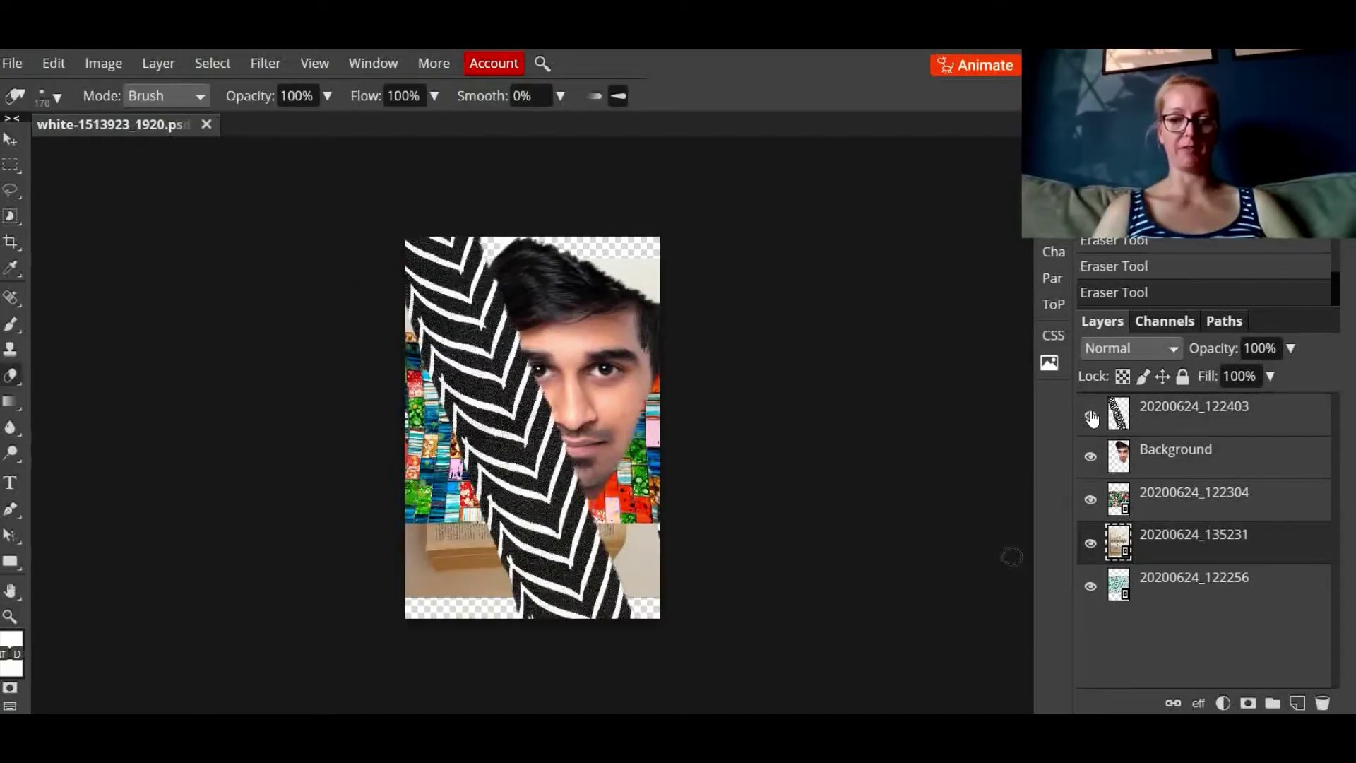
{"action": "left_click_drag", "start_coordinate": [1091, 419], "coordinate": [1090, 500]}
{"action": "left_click", "coordinate": [614, 264]}
{"action": "key", "text": "Return"}
{"action": "mouse_move", "coordinate": [614, 263]}
{"action": "left_mouse_down"}
{"action": "mouse_move", "coordinate": [618, 314]}
{"action": "mouse_move", "coordinate": [536, 230]}
{"action": "mouse_move", "coordinate": [582, 426]}
{"action": "mouse_move", "coordinate": [542, 335]}
{"action": "mouse_move", "coordinate": [472, 266]}
{"action": "mouse_move", "coordinate": [412, 425]}
{"action": "mouse_move", "coordinate": [535, 596]}
{"action": "left_mouse_up"}
{"action": "key", "text": "ctrl+t"}
{"action": "key", "text": "Return"}
{"action": "left_click_drag", "start_coordinate": [1091, 414], "coordinate": [1090, 500]}
- Move the mosaic off canvas and tear the green pattern to reveal stripes and face
{"action": "left_click", "coordinate": [1200, 492]}
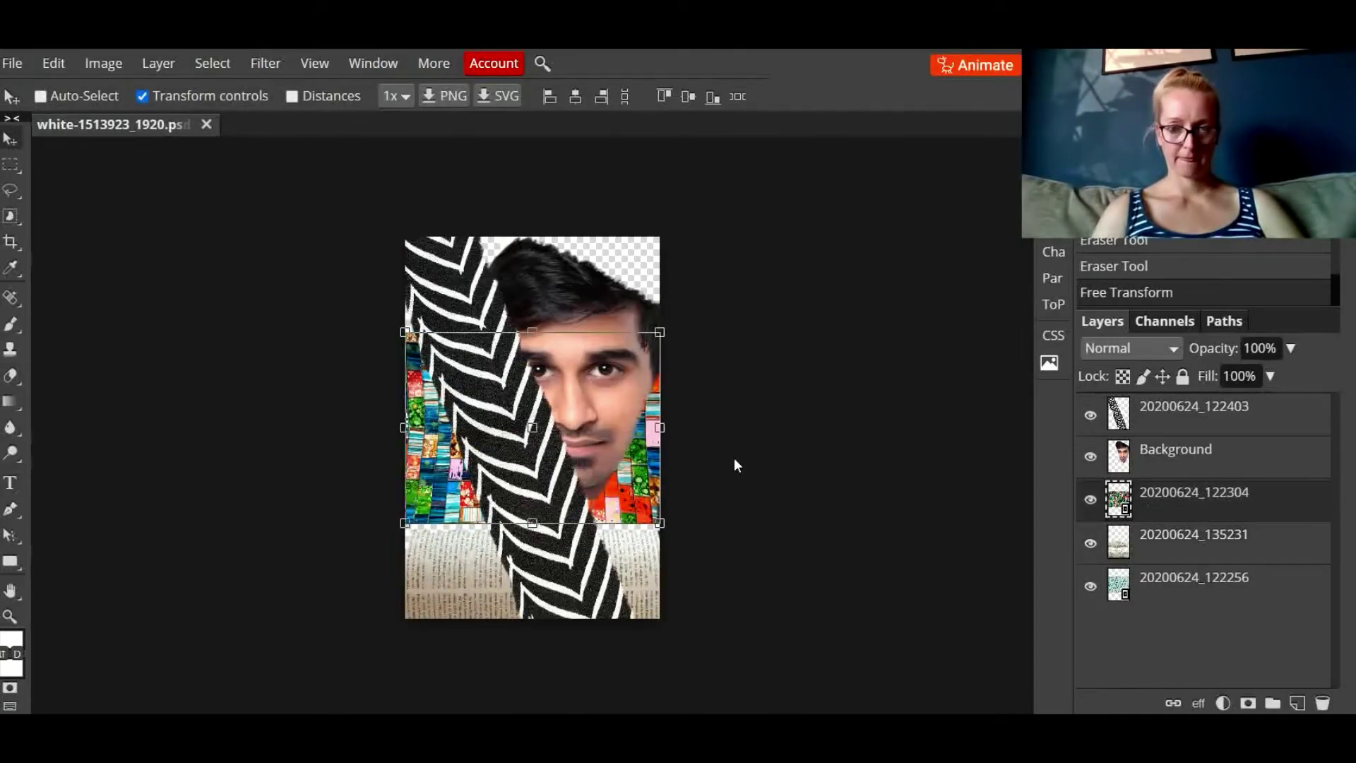
{"action": "left_click_drag", "start_coordinate": [735, 464], "coordinate": [1165, 408]}
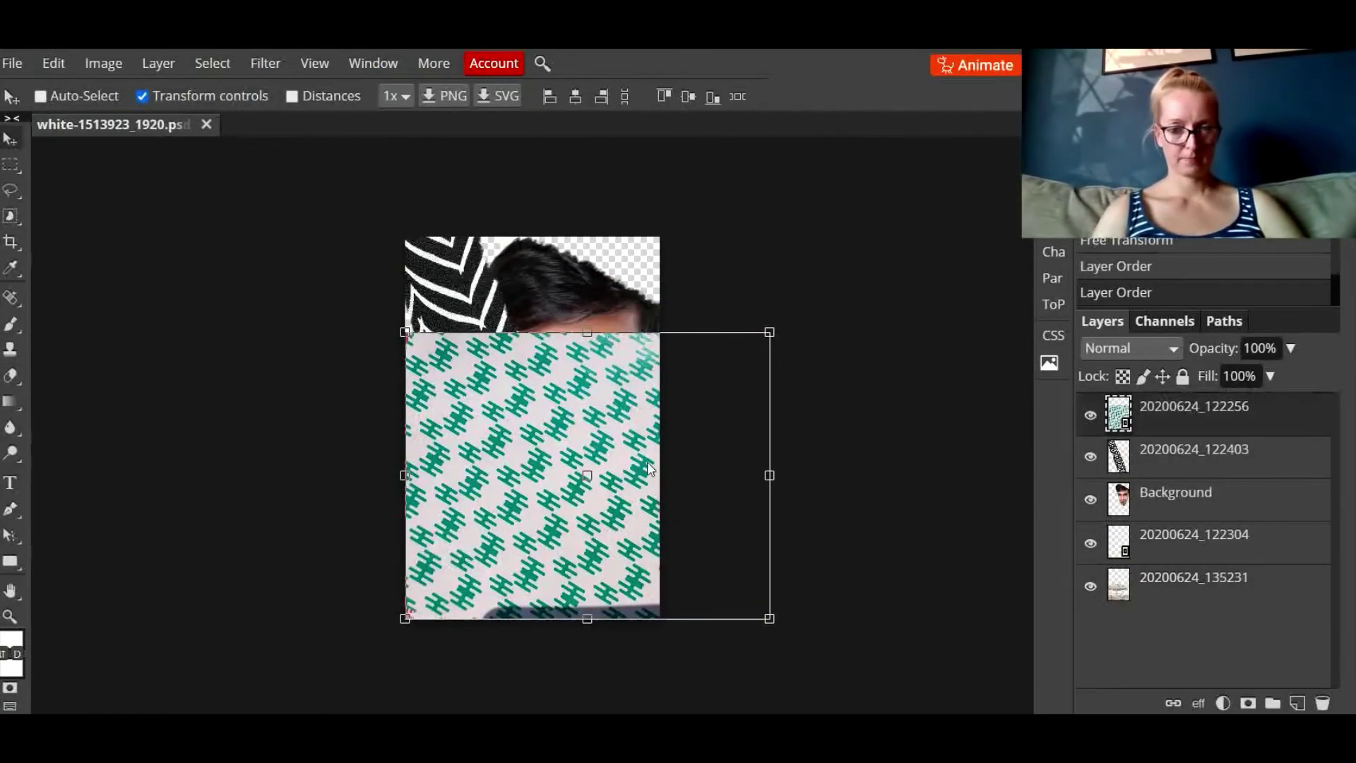
{"action": "left_click", "coordinate": [10, 376]}
{"action": "left_click", "coordinate": [536, 360]}
{"action": "key", "text": "Return"}
{"action": "mouse_move", "coordinate": [536, 360]}
{"action": "left_mouse_down"}
{"action": "mouse_move", "coordinate": [488, 607]}
{"action": "mouse_move", "coordinate": [579, 494]}
{"action": "mouse_move", "coordinate": [718, 431]}
{"action": "mouse_move", "coordinate": [600, 374]}
{"action": "mouse_move", "coordinate": [363, 345]}
{"action": "left_mouse_up"}
- Nudge the book-page layer slightly downward
{"action": "left_click", "coordinate": [1200, 586]}
{"action": "key", "text": "v"}
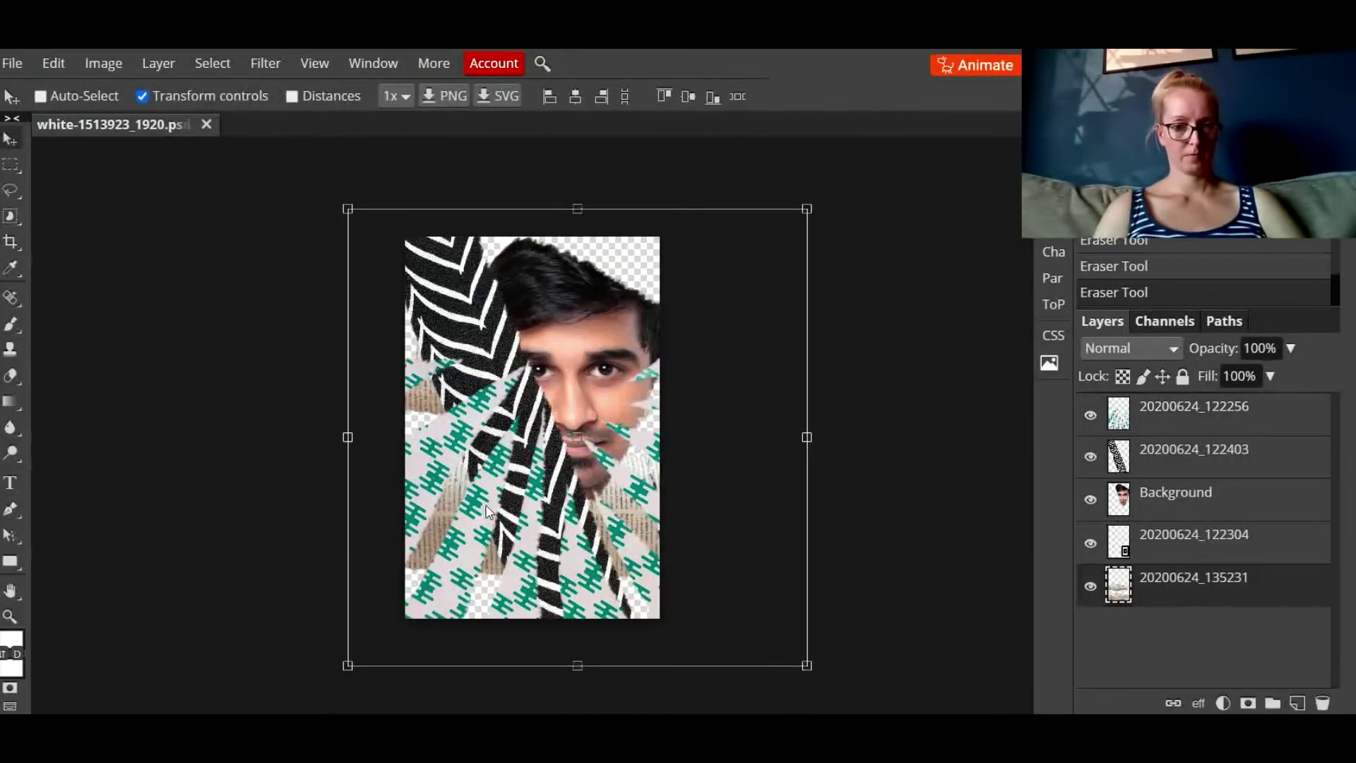
{"action": "left_click_drag", "start_coordinate": [487, 512], "coordinate": [487, 515]}
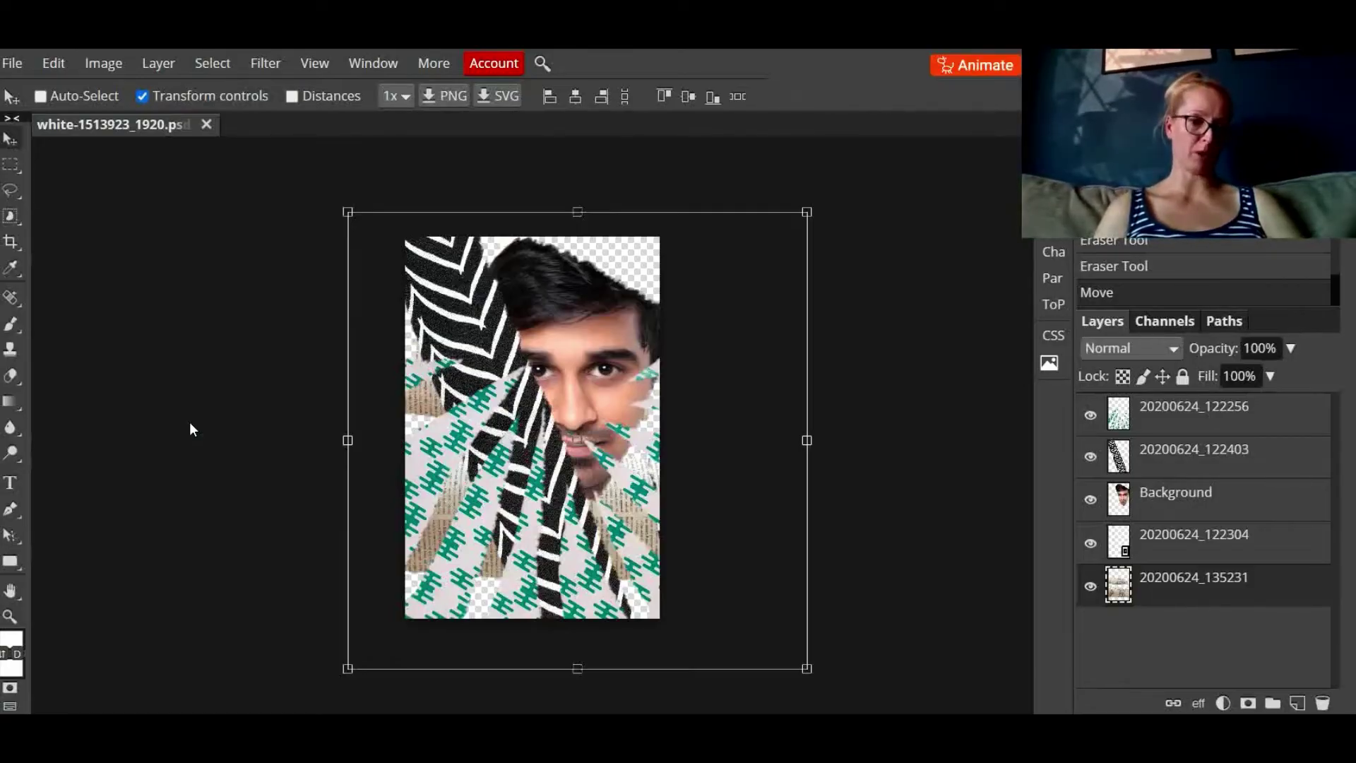
- Draw a canvas-sized rectangle and set its fill to bright green after trying cyan and magenta
{"action": "left_click", "coordinate": [14, 563]}
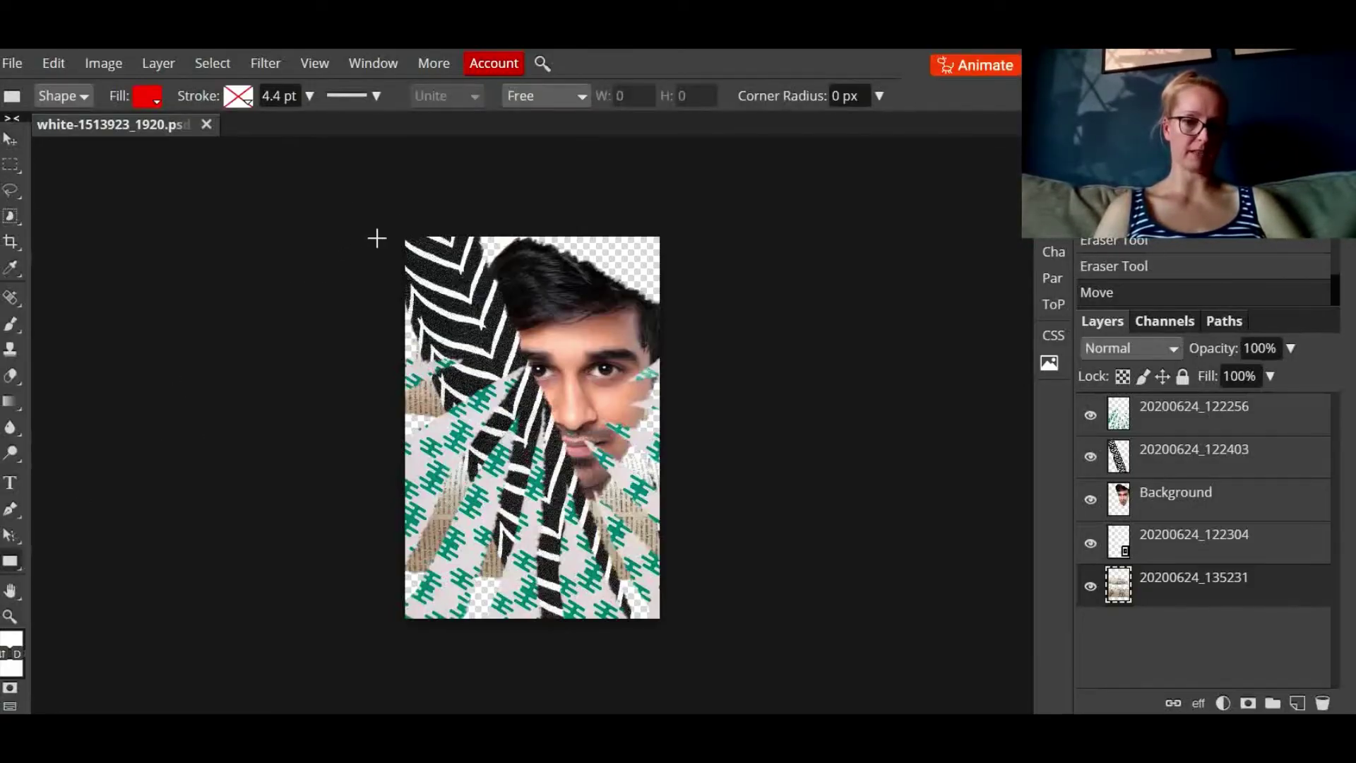
{"action": "left_click_drag", "start_coordinate": [404, 232], "coordinate": [662, 619]}
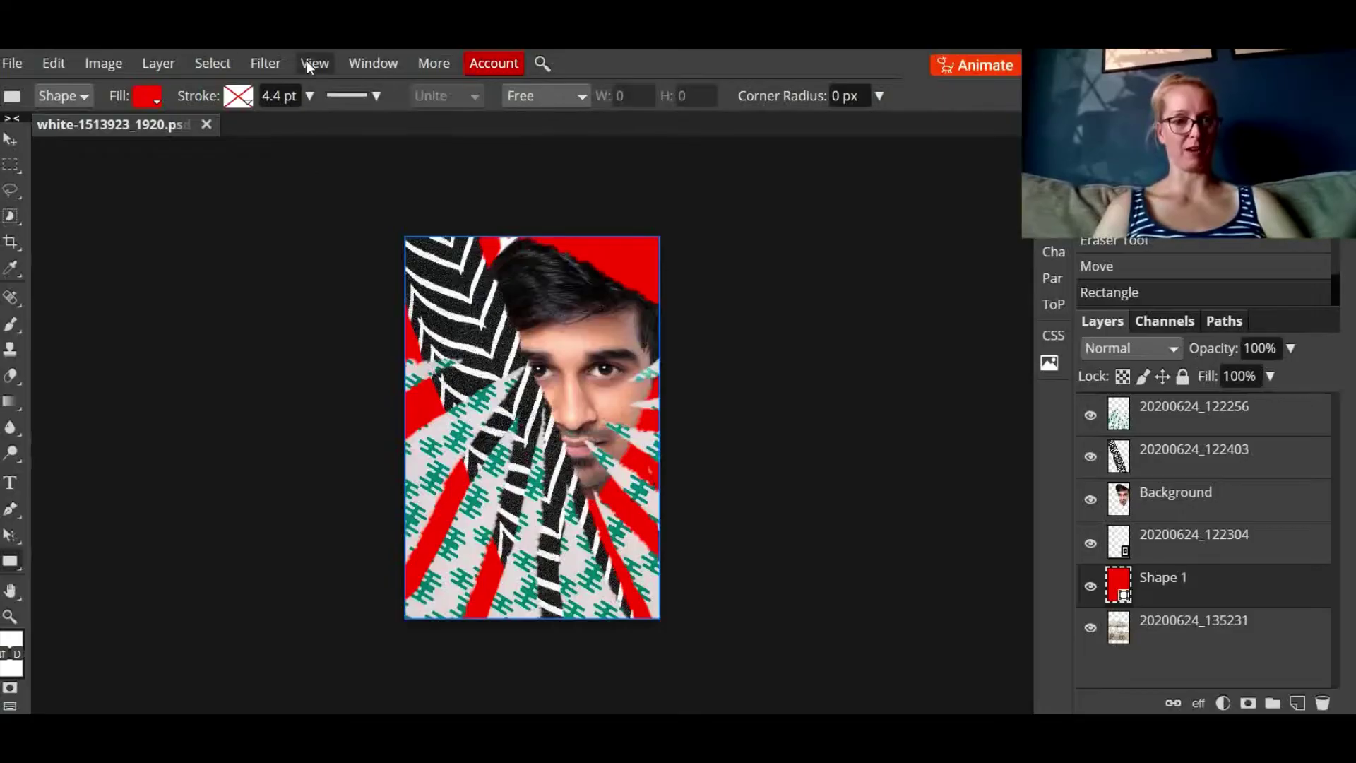
{"action": "left_click", "coordinate": [149, 103]}
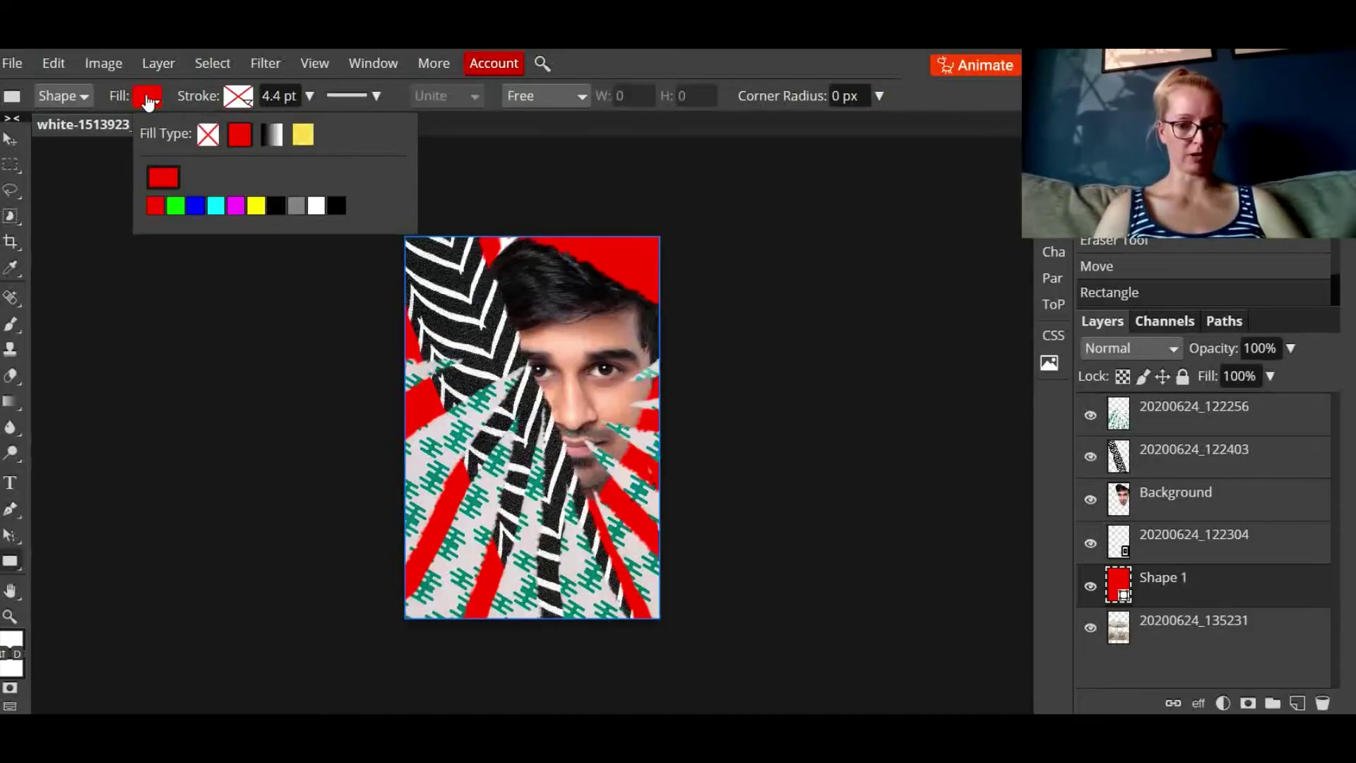
{"action": "left_click", "coordinate": [216, 205]}
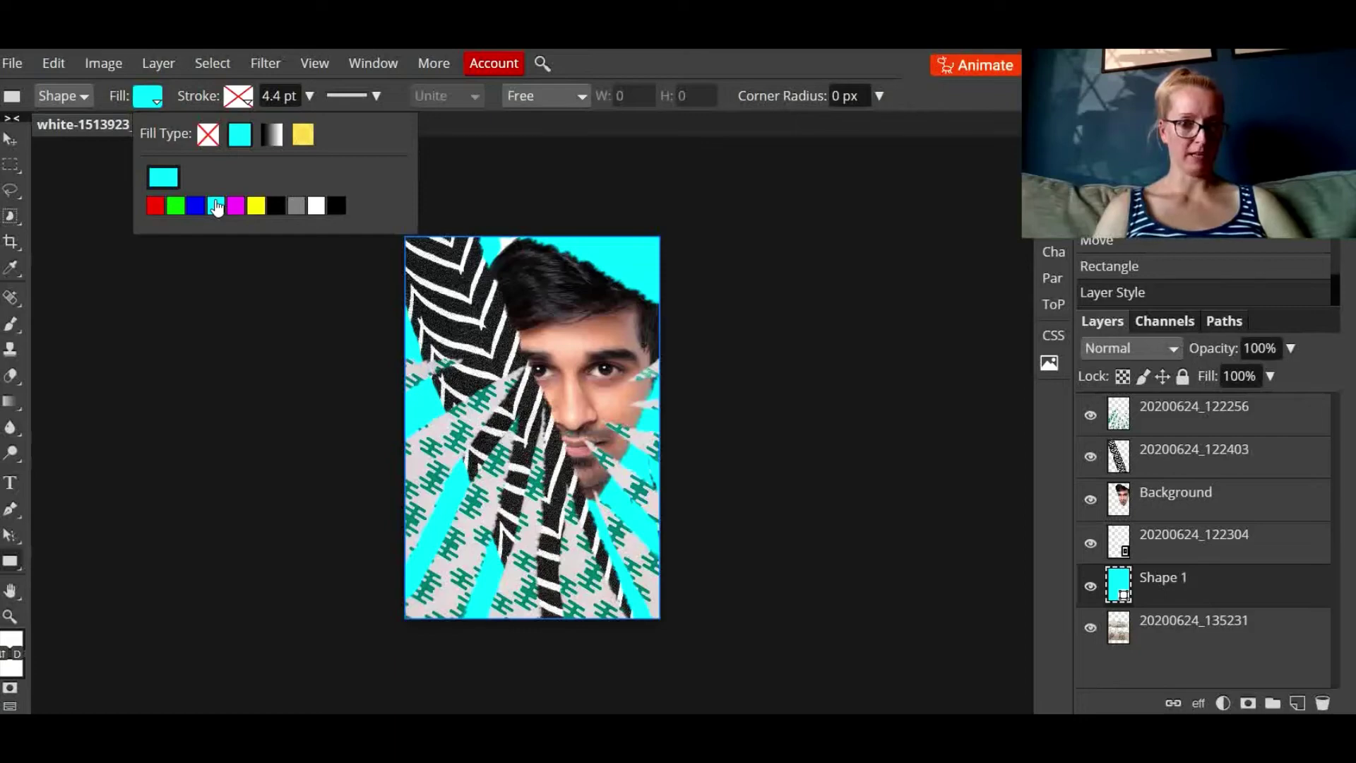
{"action": "left_click", "coordinate": [234, 205]}
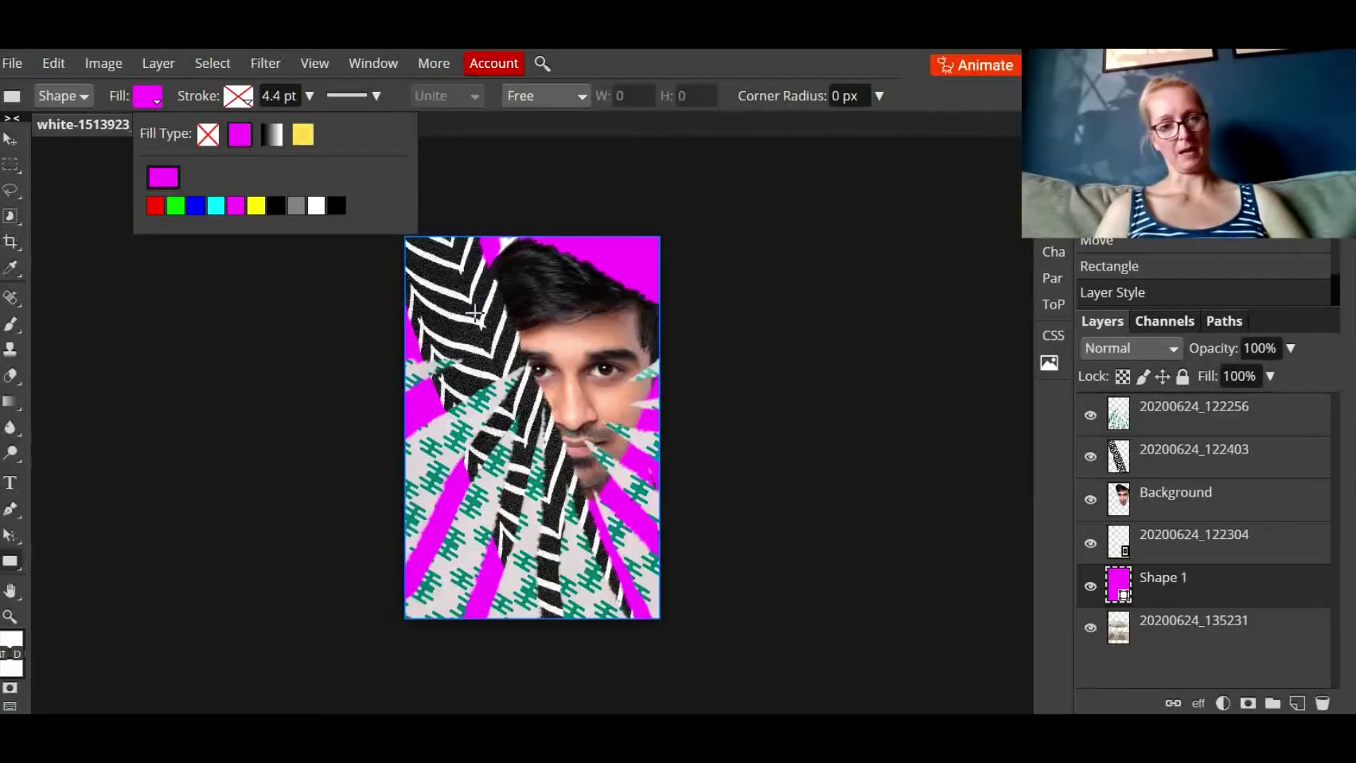
{"action": "left_click", "coordinate": [170, 206]}
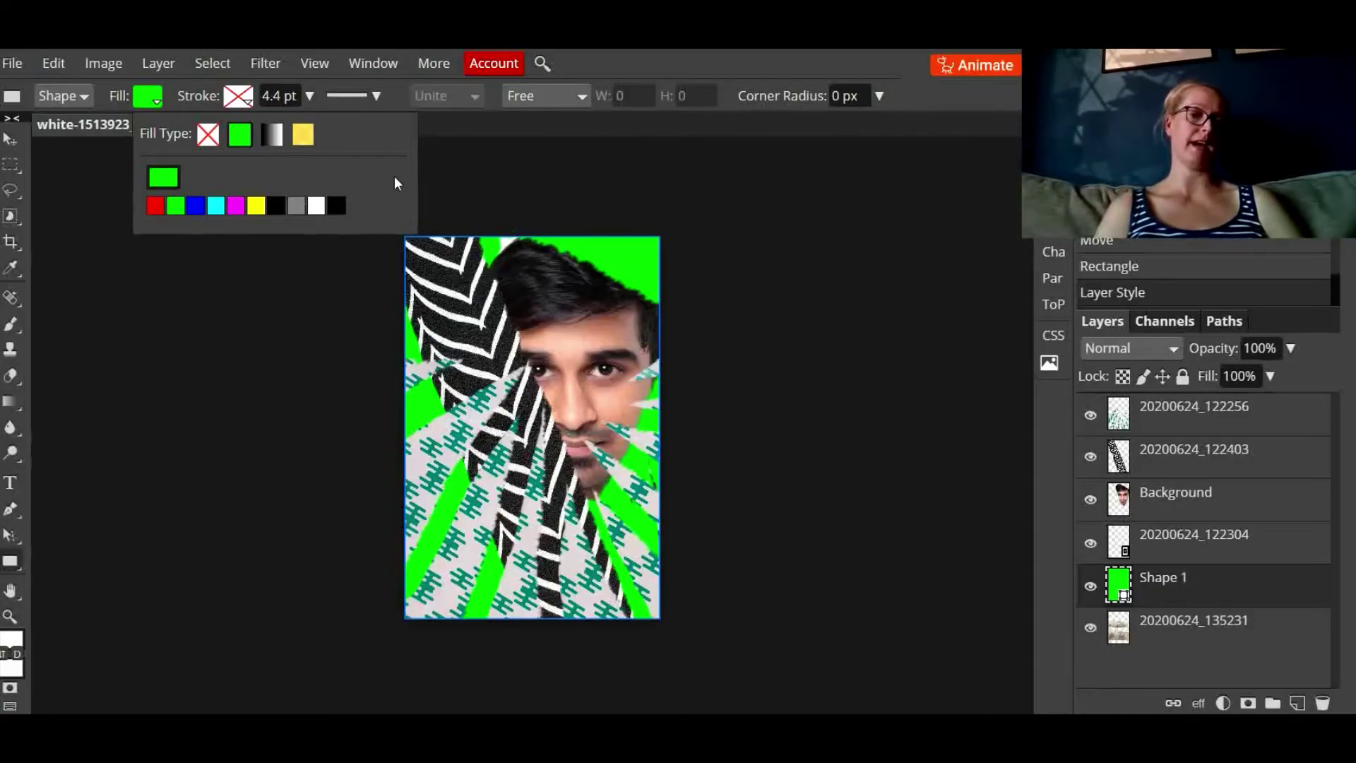
{"action": "left_click", "coordinate": [337, 331]}
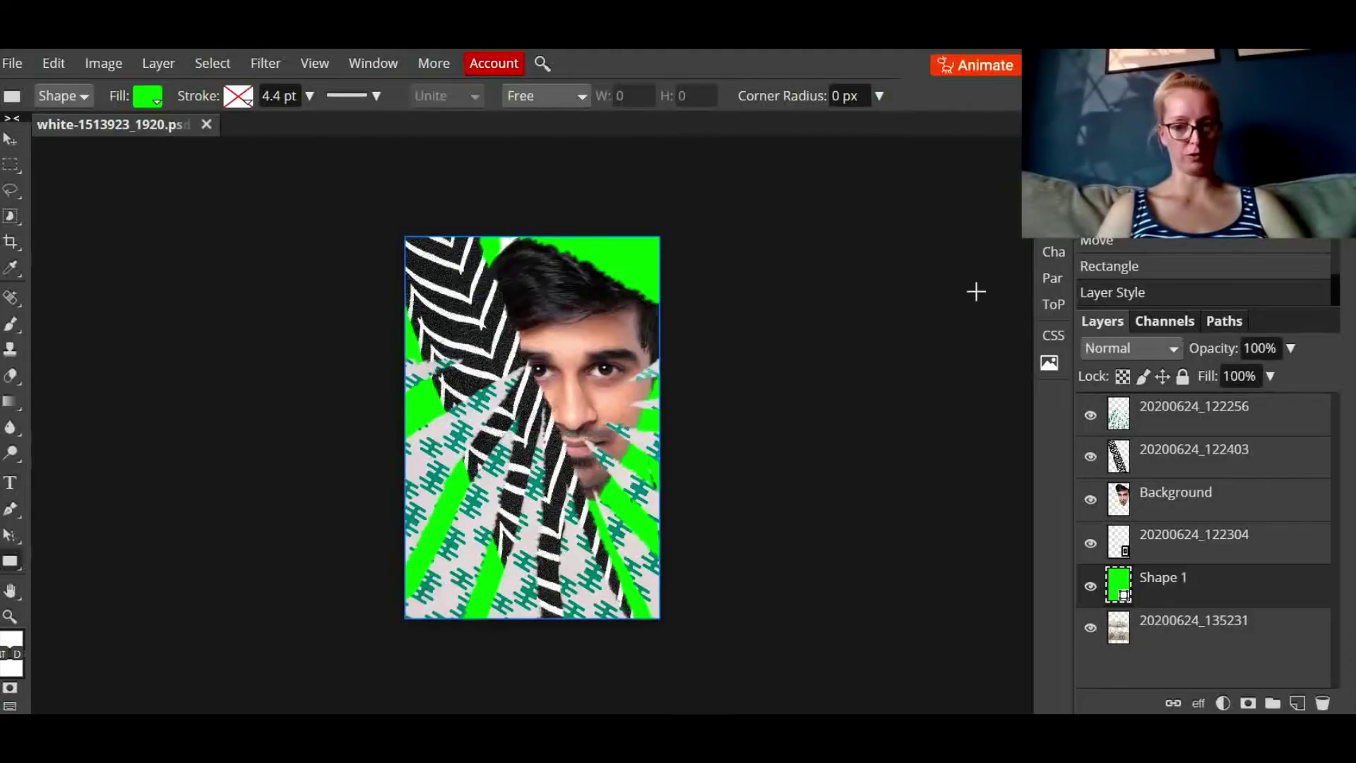
- Erase the portrait's white area above the hair and part of the stripes near the bottom
{"action": "left_click", "coordinate": [1182, 505]}
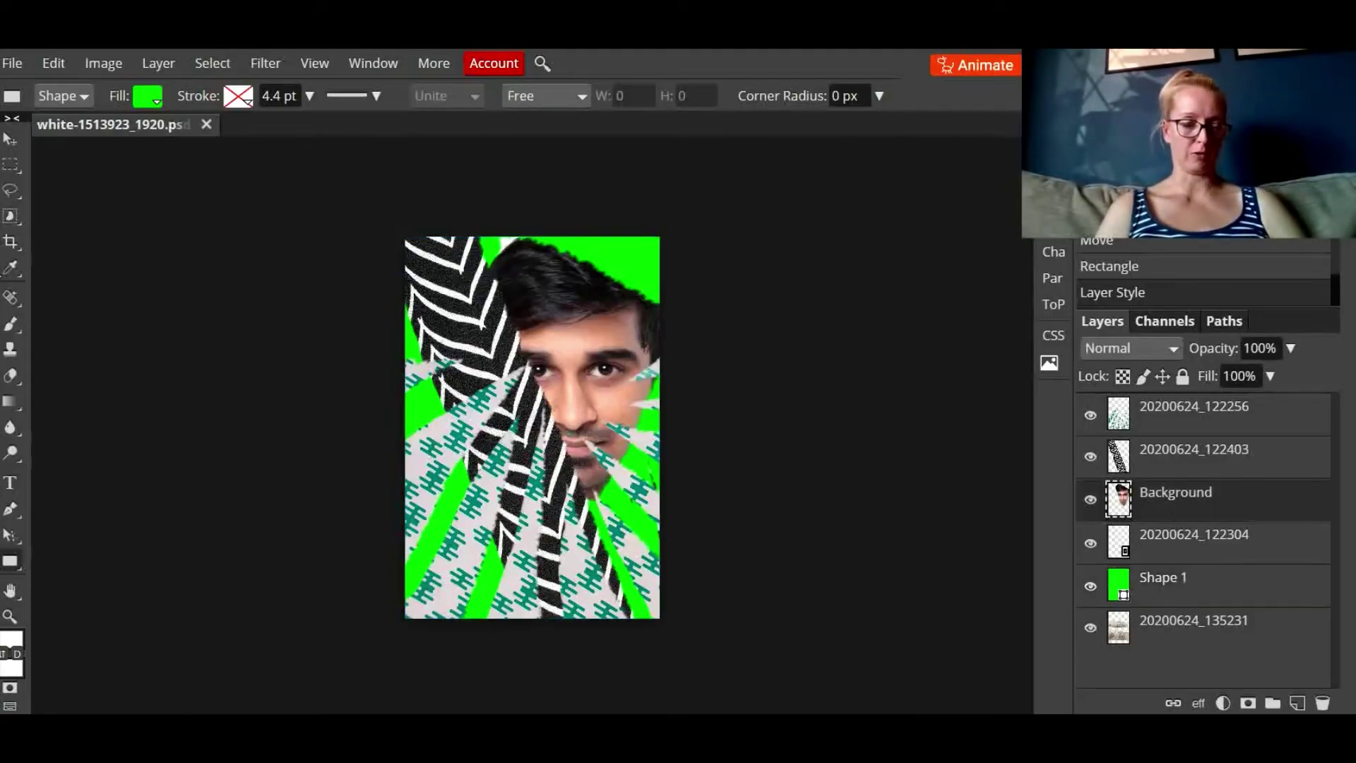
{"action": "left_click", "coordinate": [11, 375]}
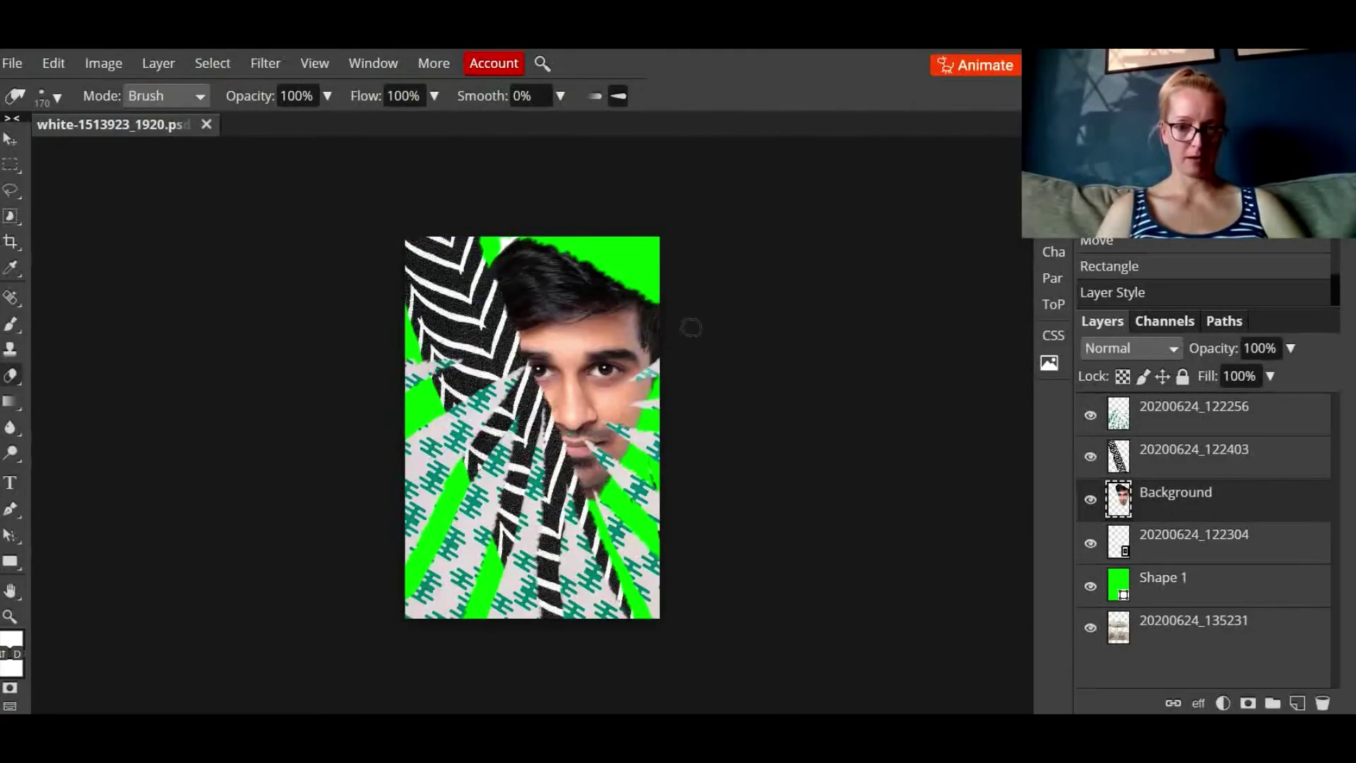
{"action": "left_click_drag", "start_coordinate": [690, 327], "coordinate": [508, 275]}
{"action": "left_click", "coordinate": [1193, 542]}
{"action": "left_click", "coordinate": [1193, 456]}
{"action": "left_click_drag", "start_coordinate": [526, 417], "coordinate": [513, 528]}
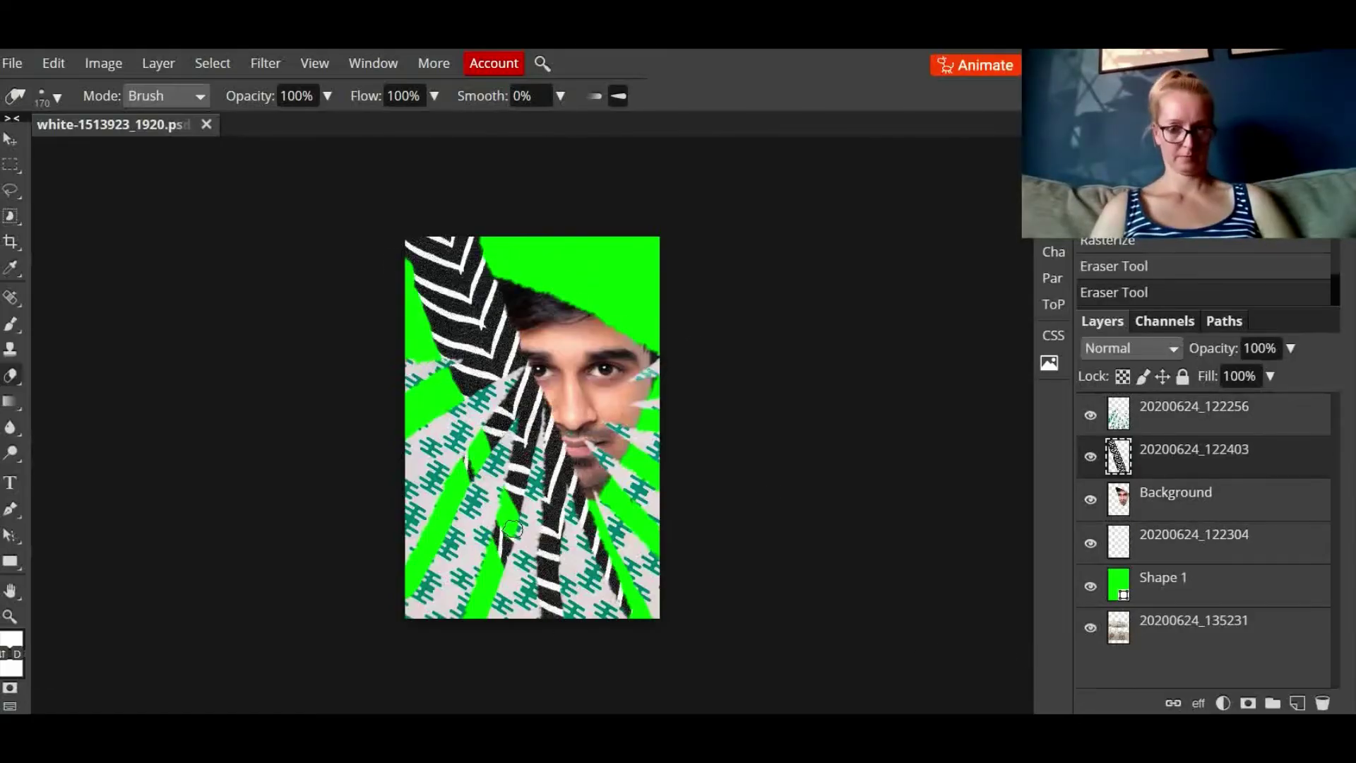
- Lift the book-page layer above the green rectangle and bring the mosaic patch over the hair
{"action": "left_click_drag", "start_coordinate": [1228, 629], "coordinate": [1214, 586]}
{"action": "key", "text": "alt+bracketright"}
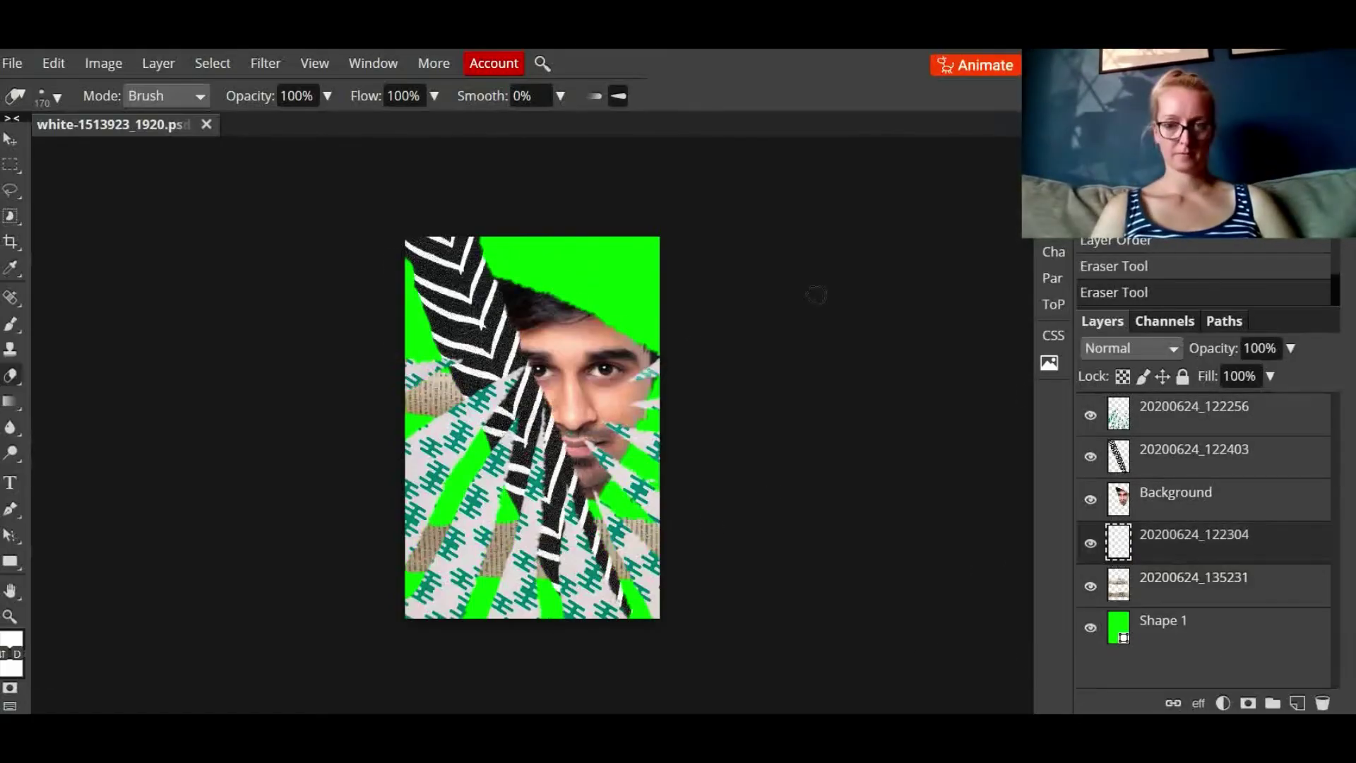
{"action": "key", "text": "v"}
{"action": "mouse_move", "coordinate": [815, 295]}
{"action": "left_mouse_down"}
{"action": "mouse_move", "coordinate": [497, 259]}
{"action": "mouse_move", "coordinate": [669, 378]}
{"action": "mouse_move", "coordinate": [524, 219]}
{"action": "mouse_move", "coordinate": [390, 292]}
{"action": "left_mouse_up"}
{"action": "key", "text": "e"}
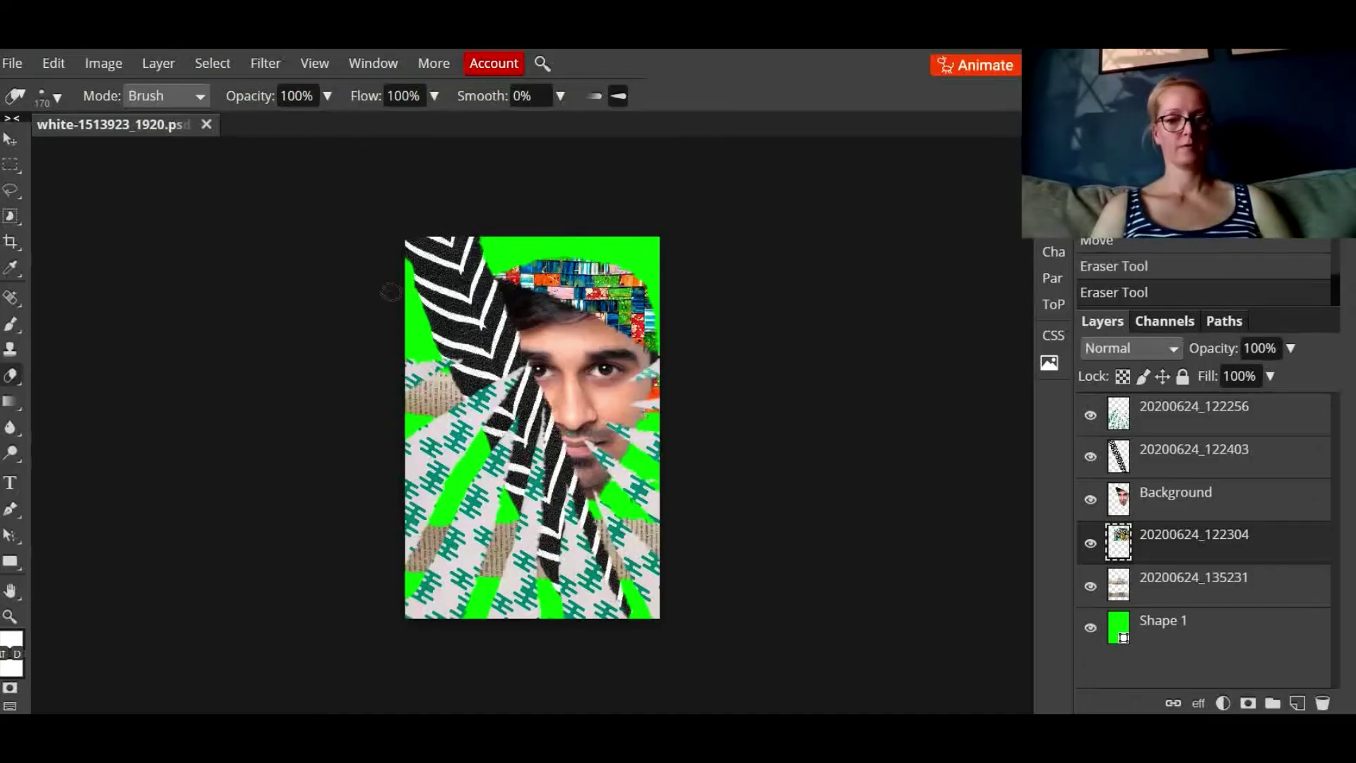
{"action": "left_click", "coordinate": [10, 139]}
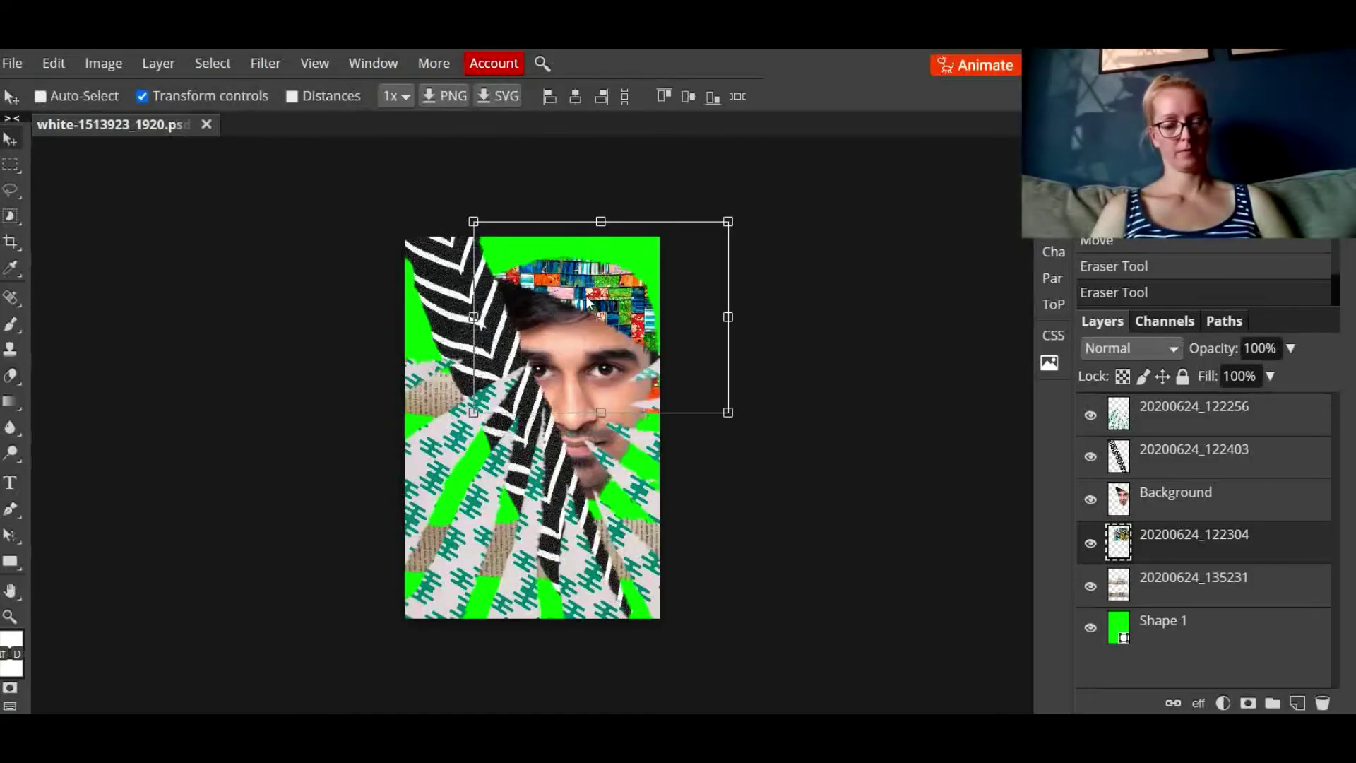
{"action": "left_click_drag", "start_coordinate": [589, 301], "coordinate": [585, 286]}
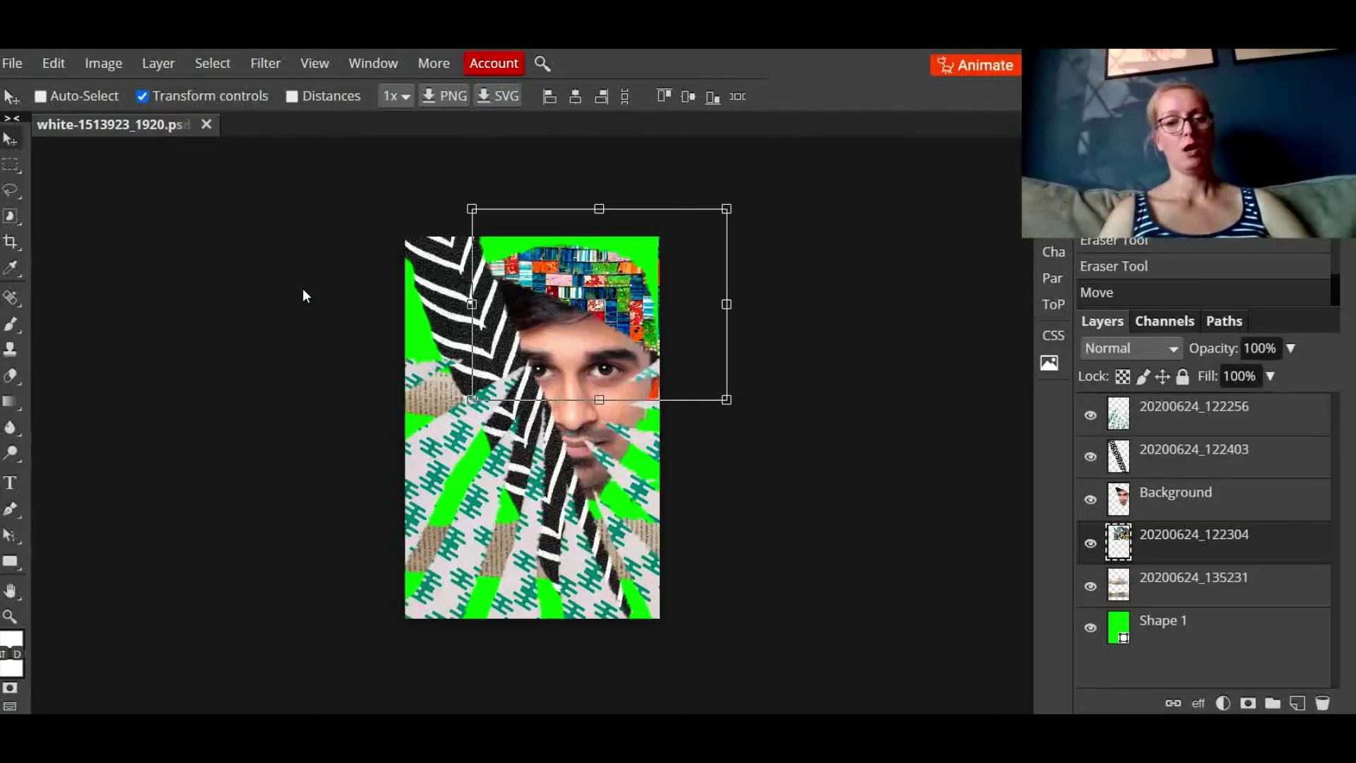
{"action": "left_click", "coordinate": [14, 70]}
{"action": "mouse_move", "coordinate": [106, 351]}
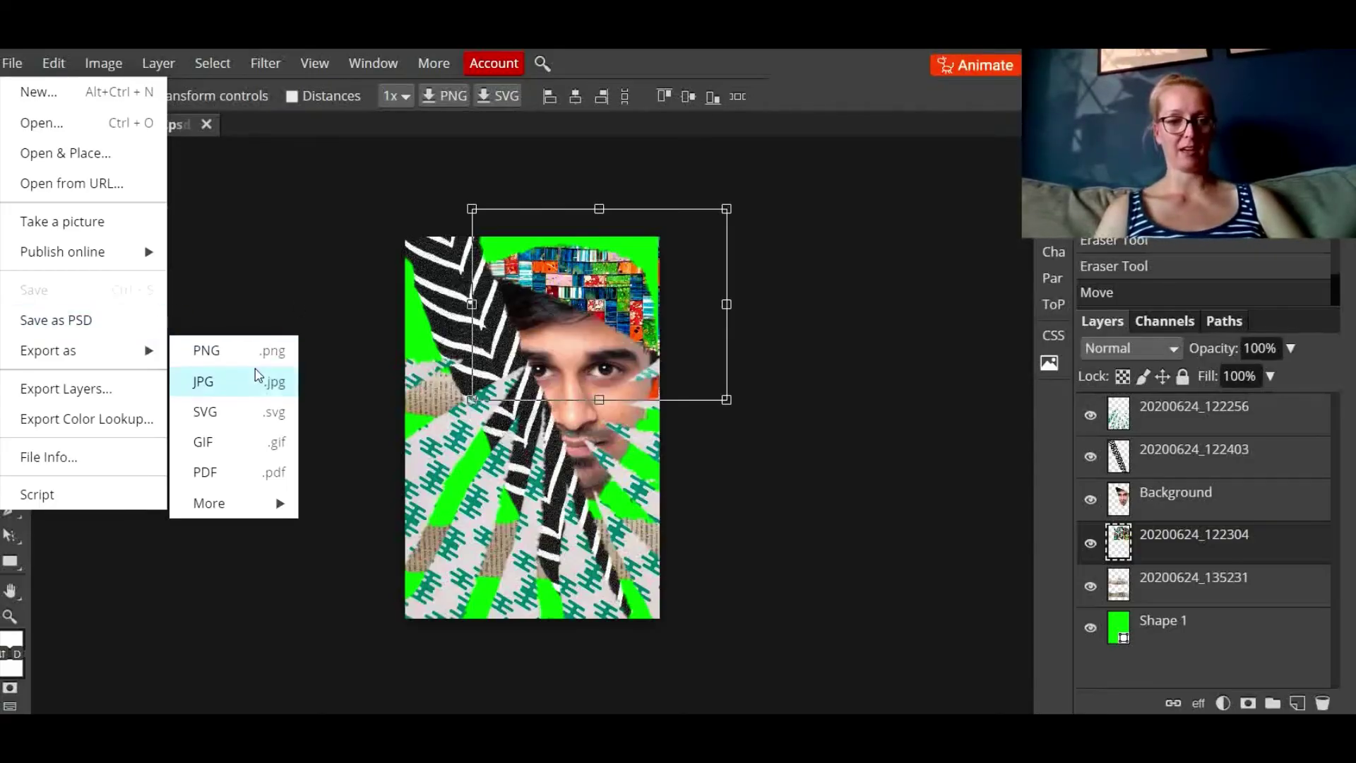
{"action": "left_click", "coordinate": [371, 339]}
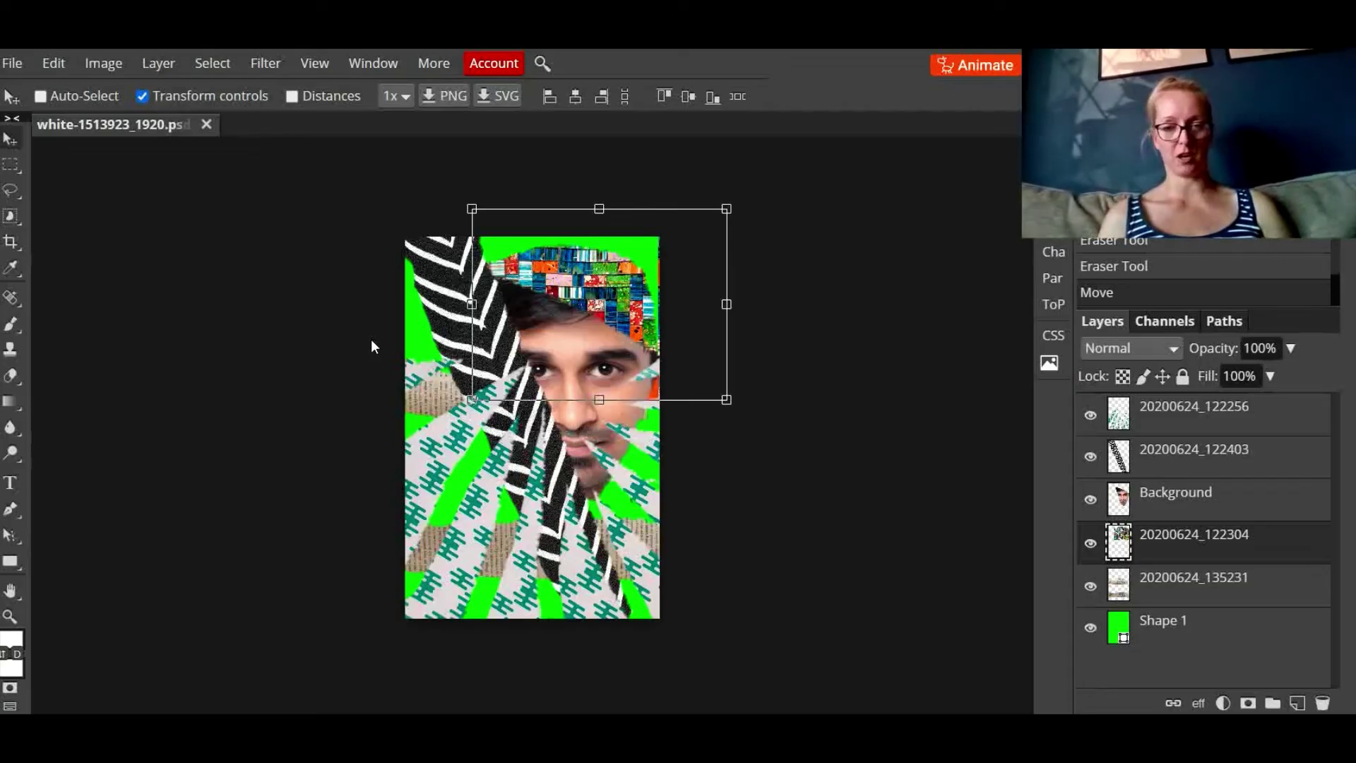